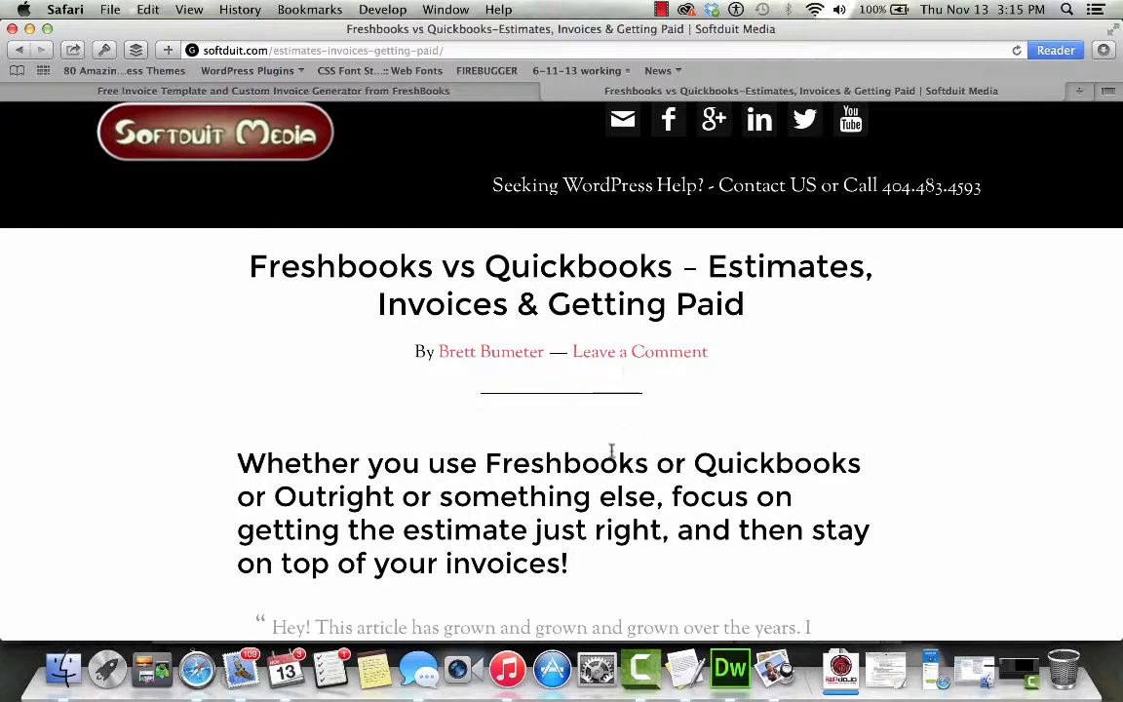
- Scroll through the Freshbooks vs Quickbooks comparison article
{"action": "scroll", "coordinate": [599, 466], "scroll_direction": "down", "scroll_amount": 3}
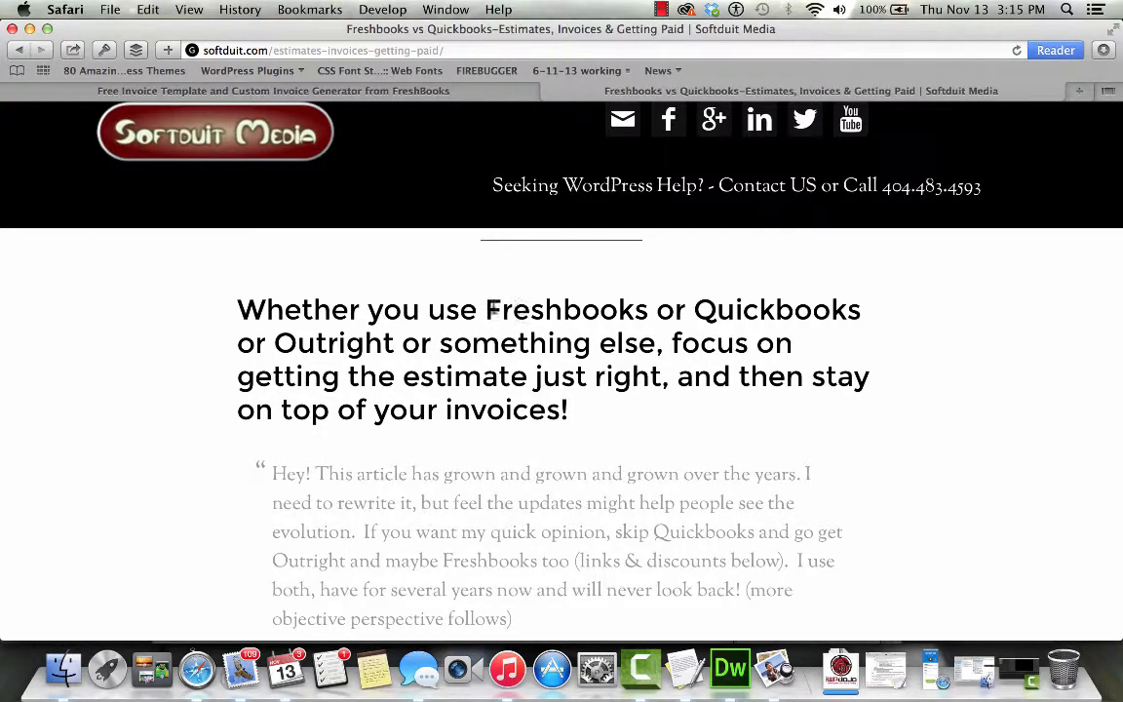
{"action": "scroll", "coordinate": [493, 312], "scroll_direction": "down", "scroll_amount": 7}
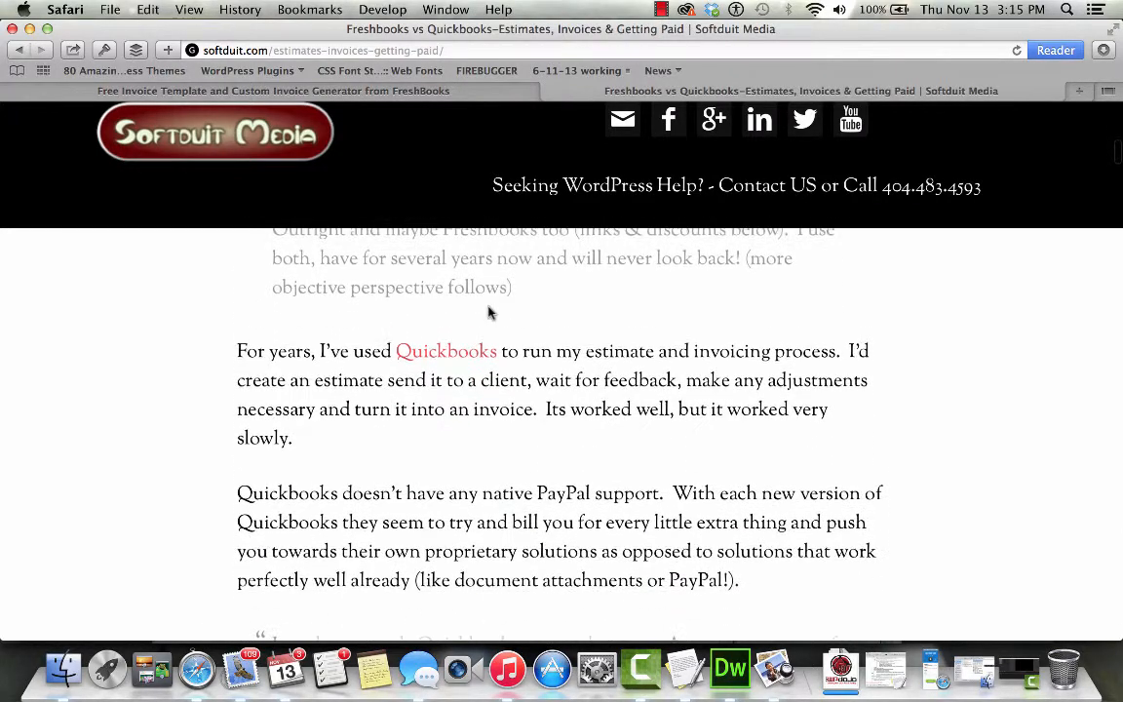
{"action": "scroll", "coordinate": [489, 312], "scroll_direction": "down", "scroll_amount": 10}
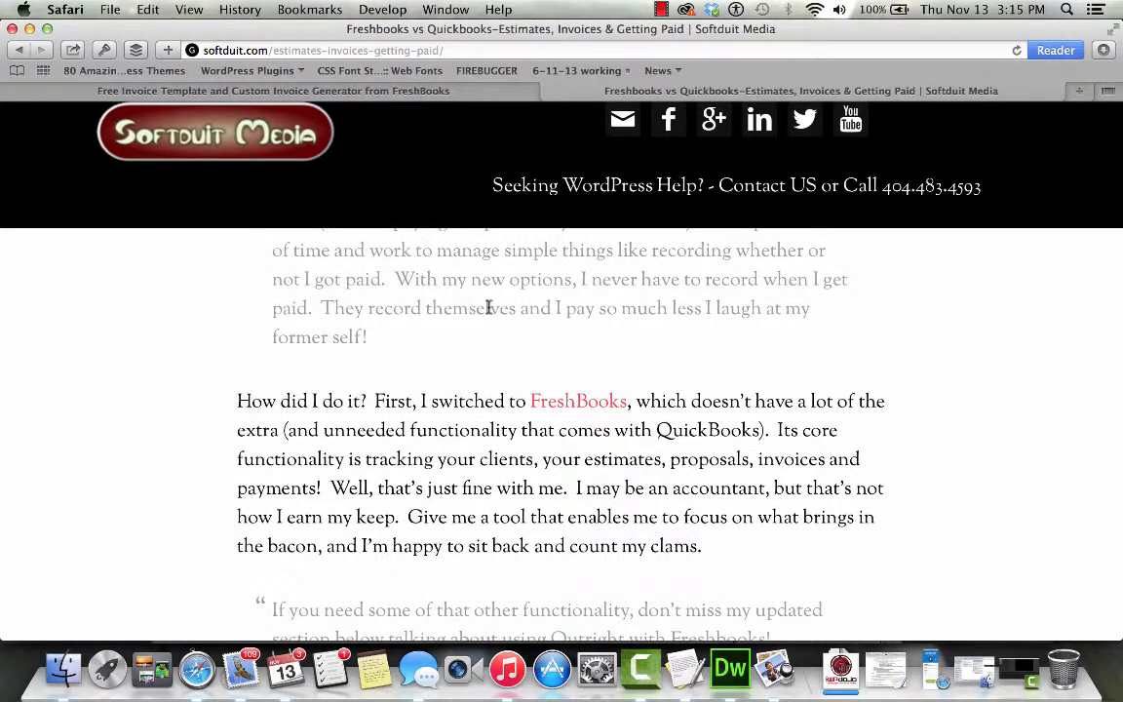
{"action": "scroll", "coordinate": [488, 307], "scroll_direction": "down", "scroll_amount": 8}
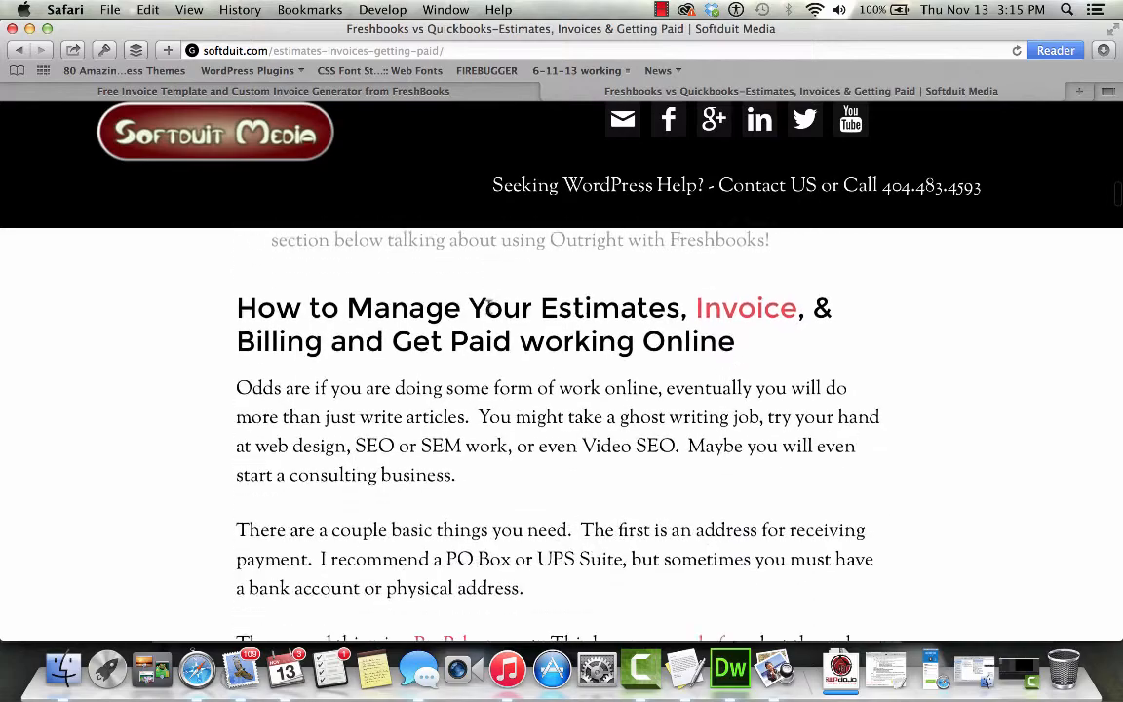
{"action": "scroll", "coordinate": [490, 308], "scroll_direction": "down", "scroll_amount": 10}
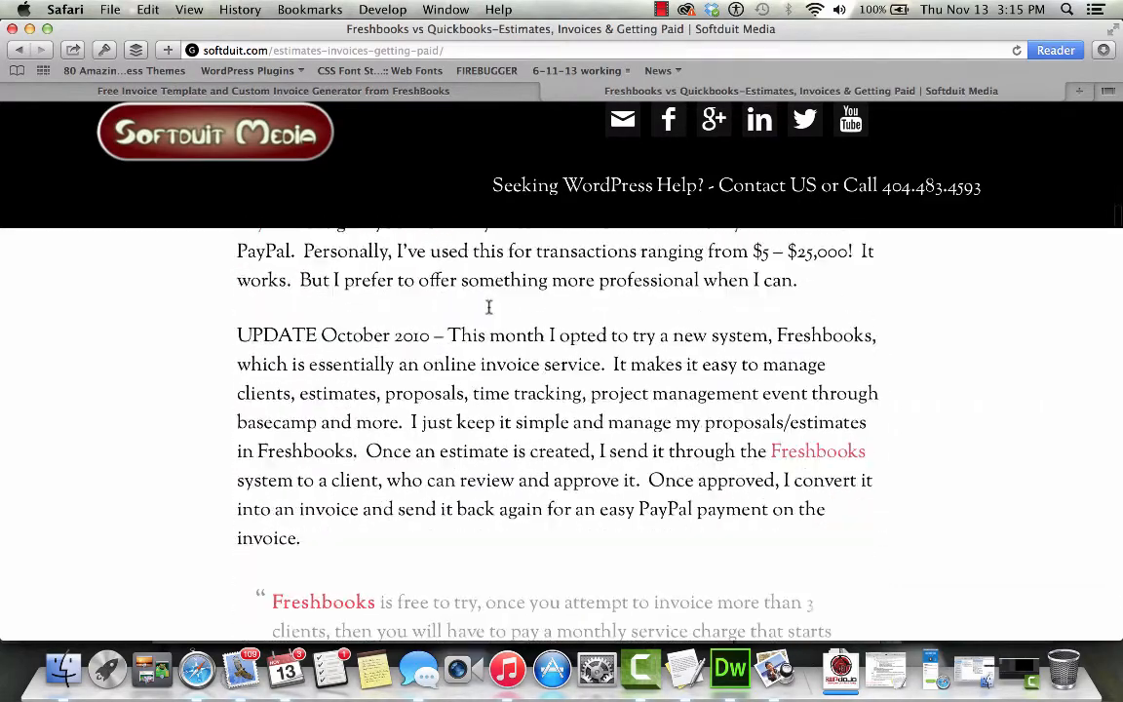
{"action": "scroll", "coordinate": [489, 307], "scroll_direction": "down", "scroll_amount": 12}
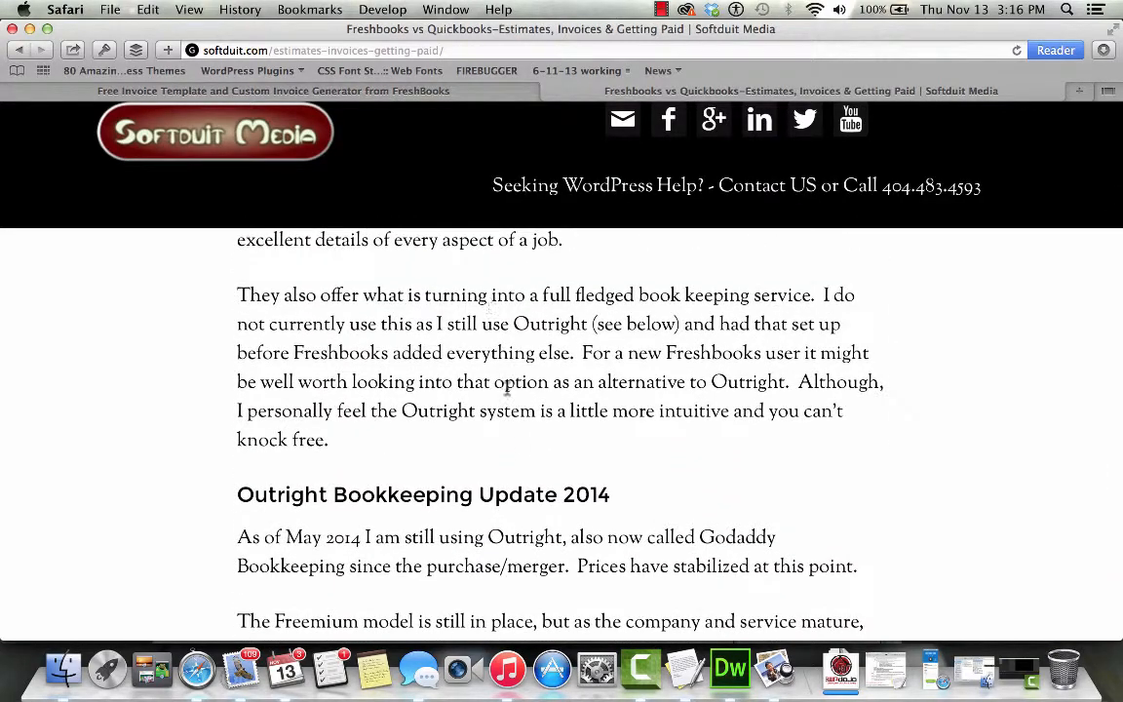
{"action": "scroll", "coordinate": [592, 498], "scroll_direction": "down", "scroll_amount": 8}
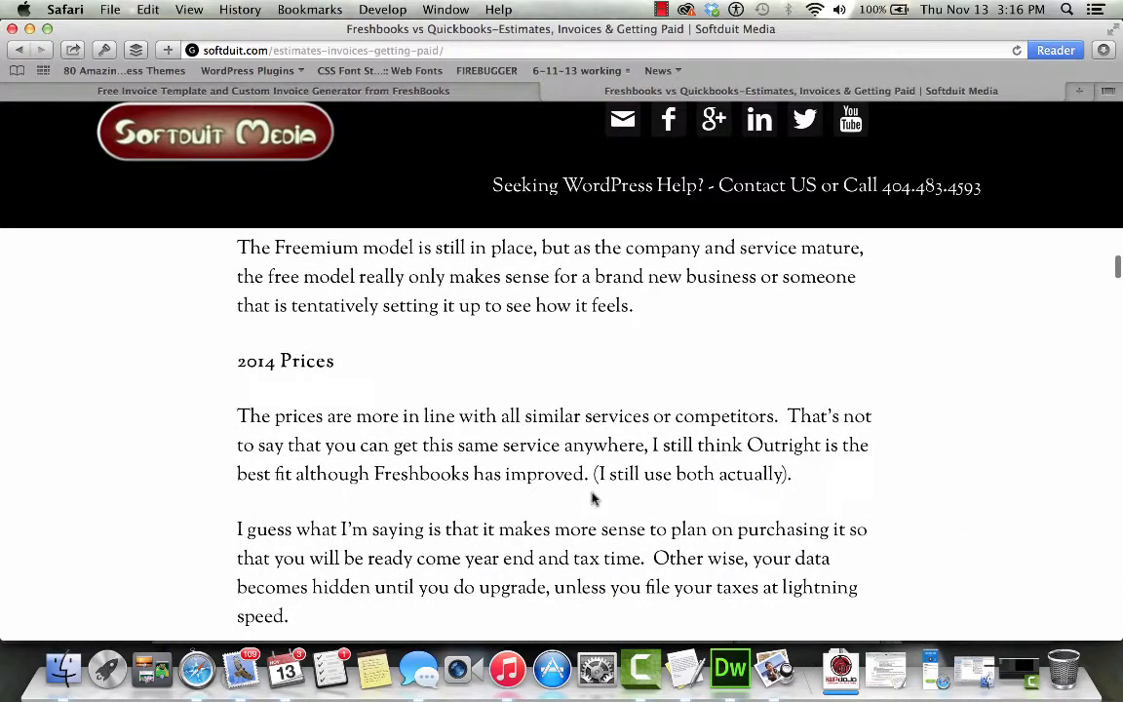
{"action": "scroll", "coordinate": [592, 498], "scroll_direction": "down", "scroll_amount": 15}
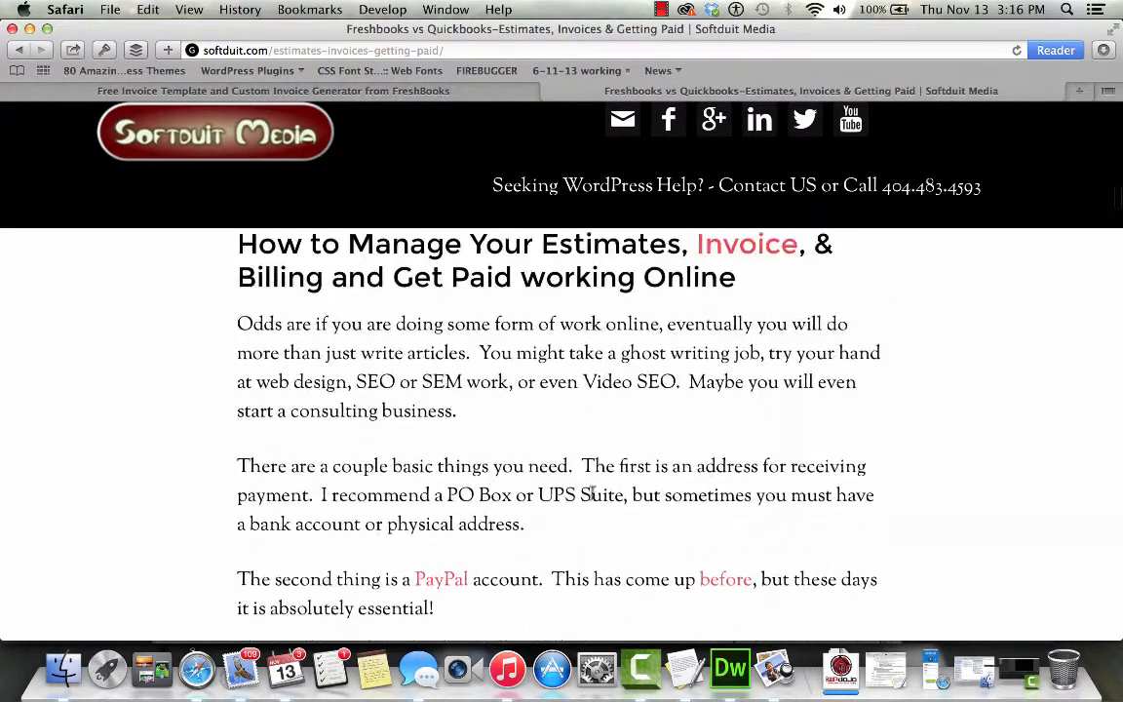
{"action": "scroll", "coordinate": [592, 493], "scroll_direction": "up", "scroll_amount": 20}
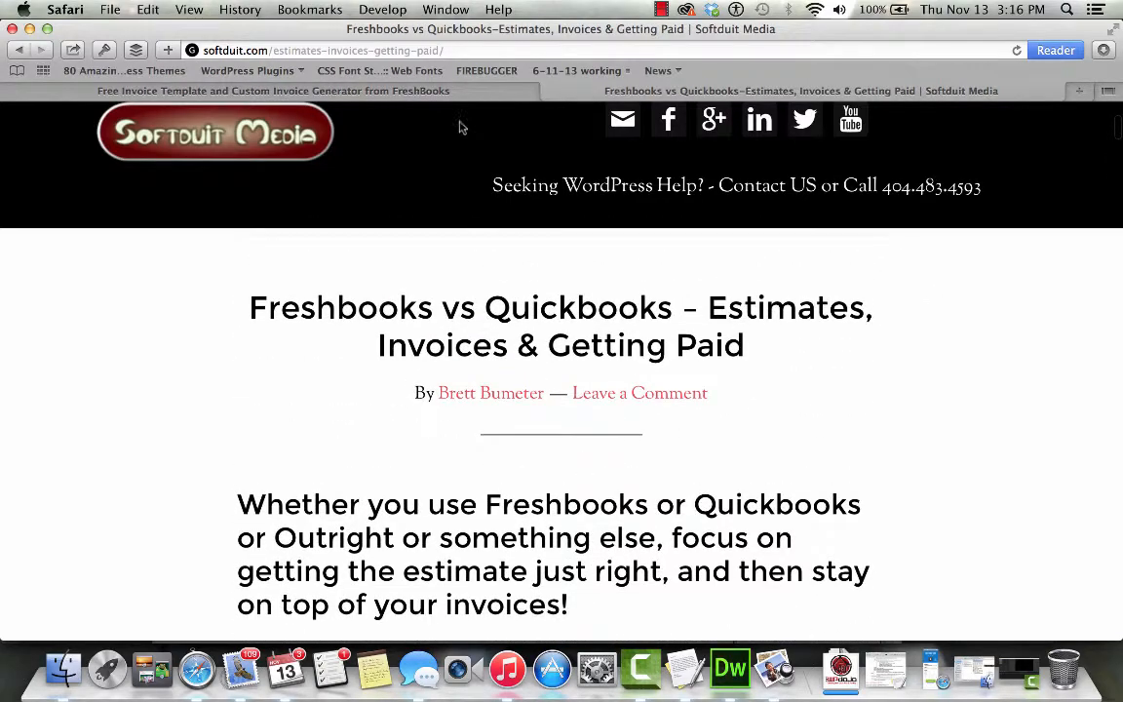
- Switch to the FreshBooks invoice tab, review the blank invoice, and start at the company name field
{"action": "left_click", "coordinate": [439, 92]}
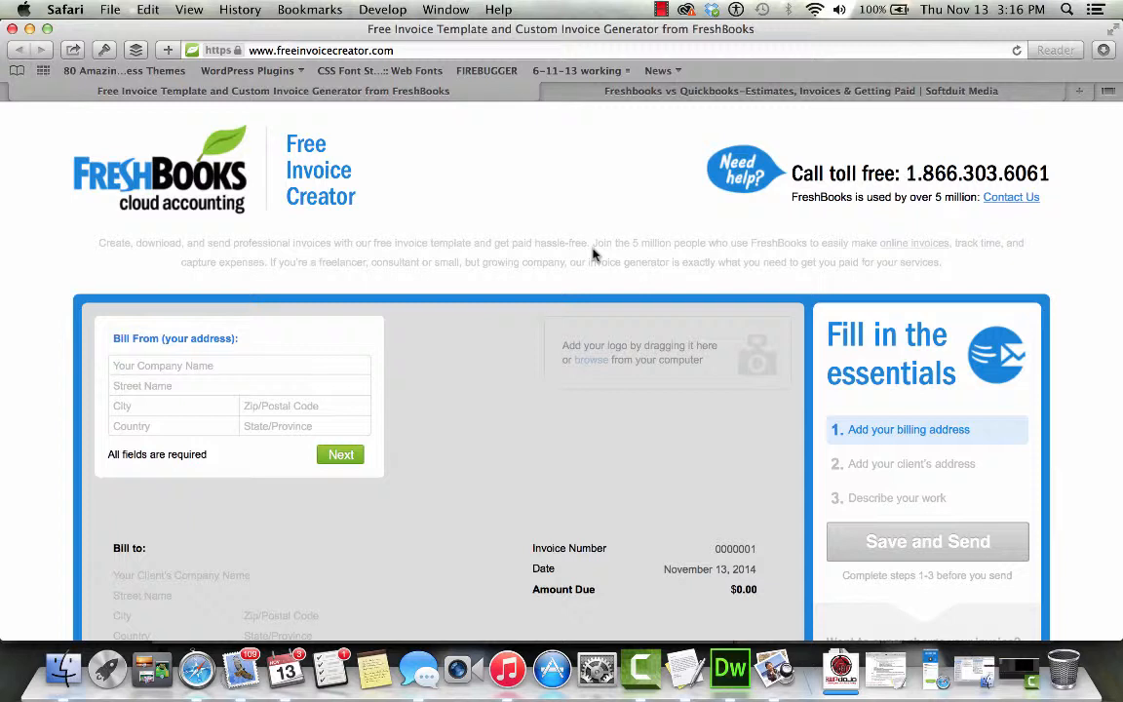
{"action": "left_click", "coordinate": [416, 50]}
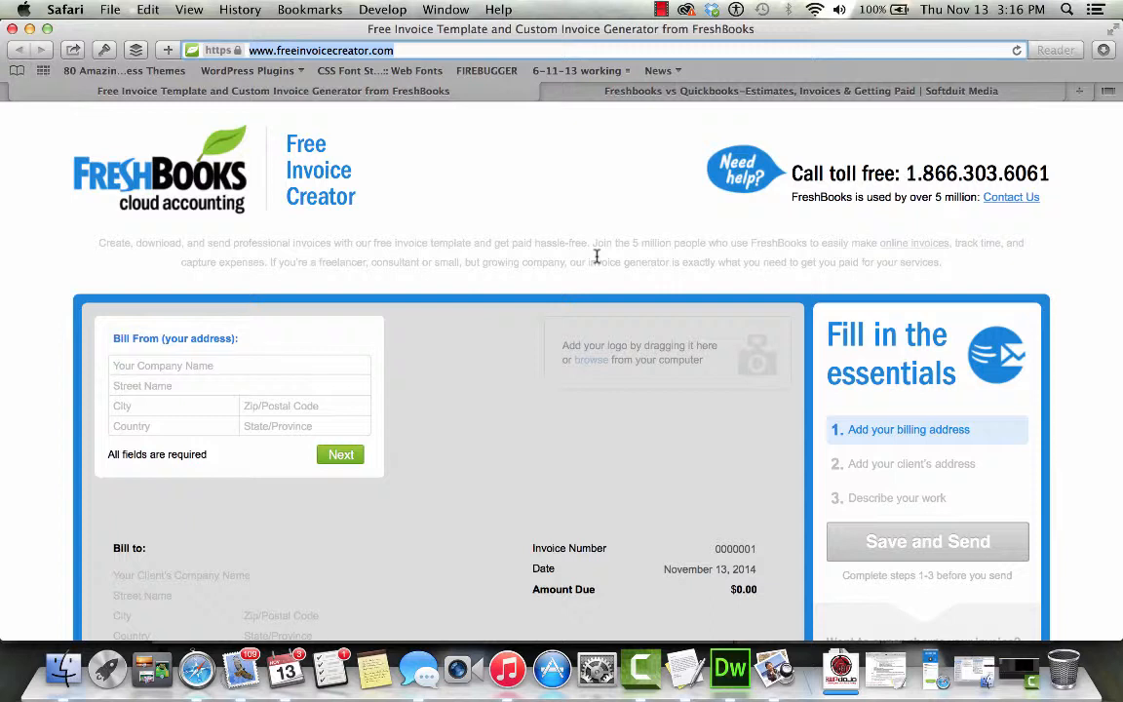
{"action": "scroll", "coordinate": [596, 258], "scroll_direction": "down", "scroll_amount": 5}
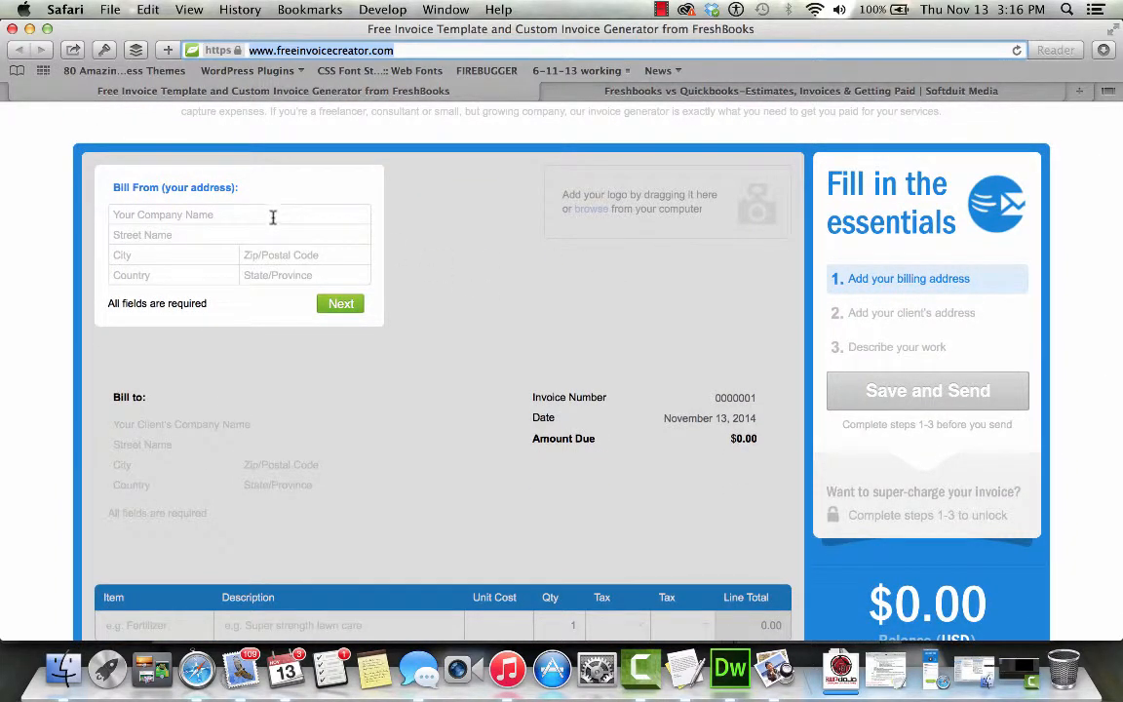
{"action": "scroll", "coordinate": [504, 326], "scroll_direction": "down", "scroll_amount": 8}
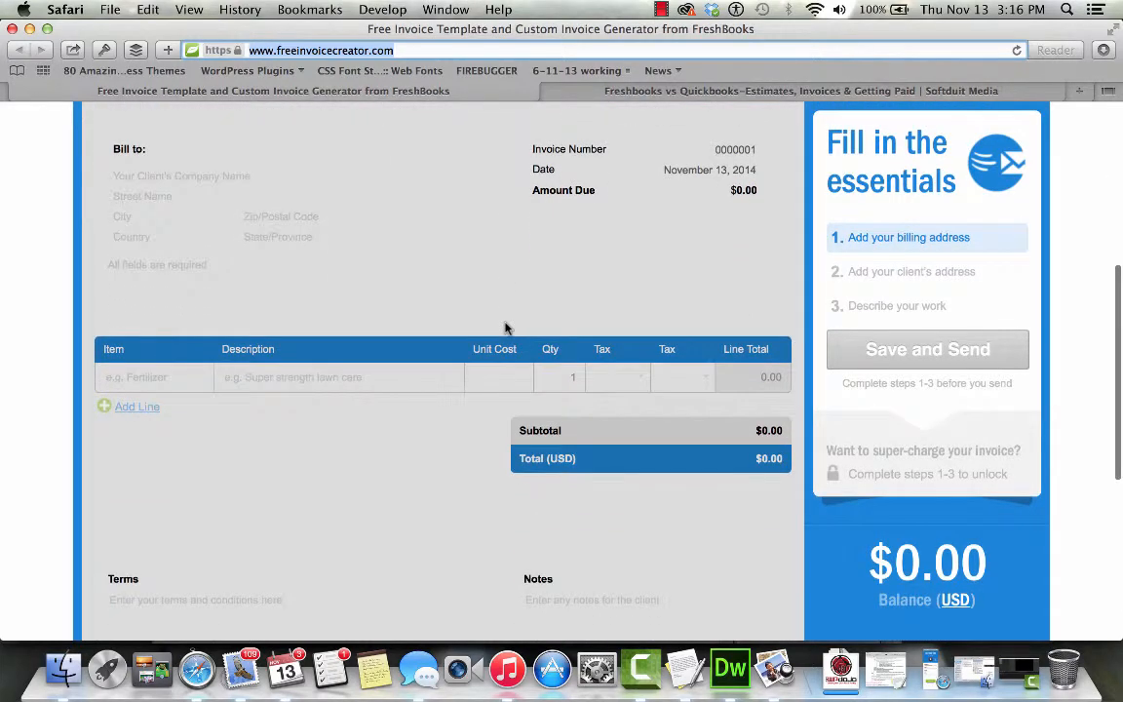
{"action": "scroll", "coordinate": [504, 326], "scroll_direction": "down", "scroll_amount": 3}
{"action": "scroll", "coordinate": [504, 326], "scroll_direction": "up", "scroll_amount": 10}
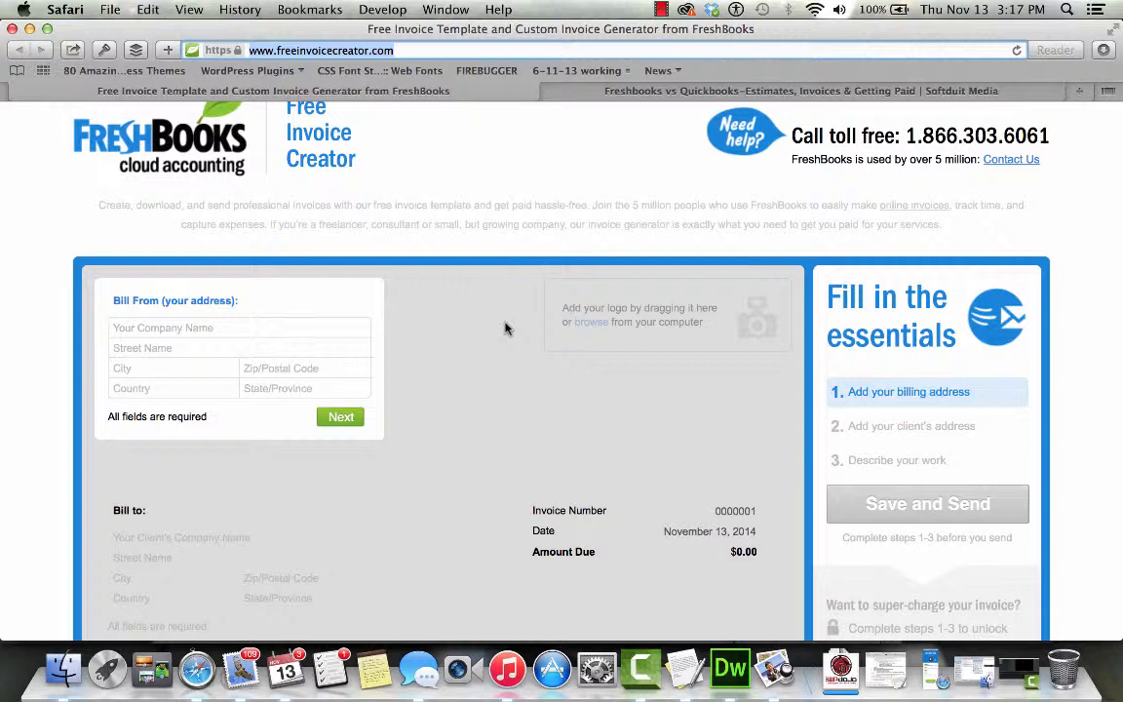
{"action": "left_click", "coordinate": [346, 330]}
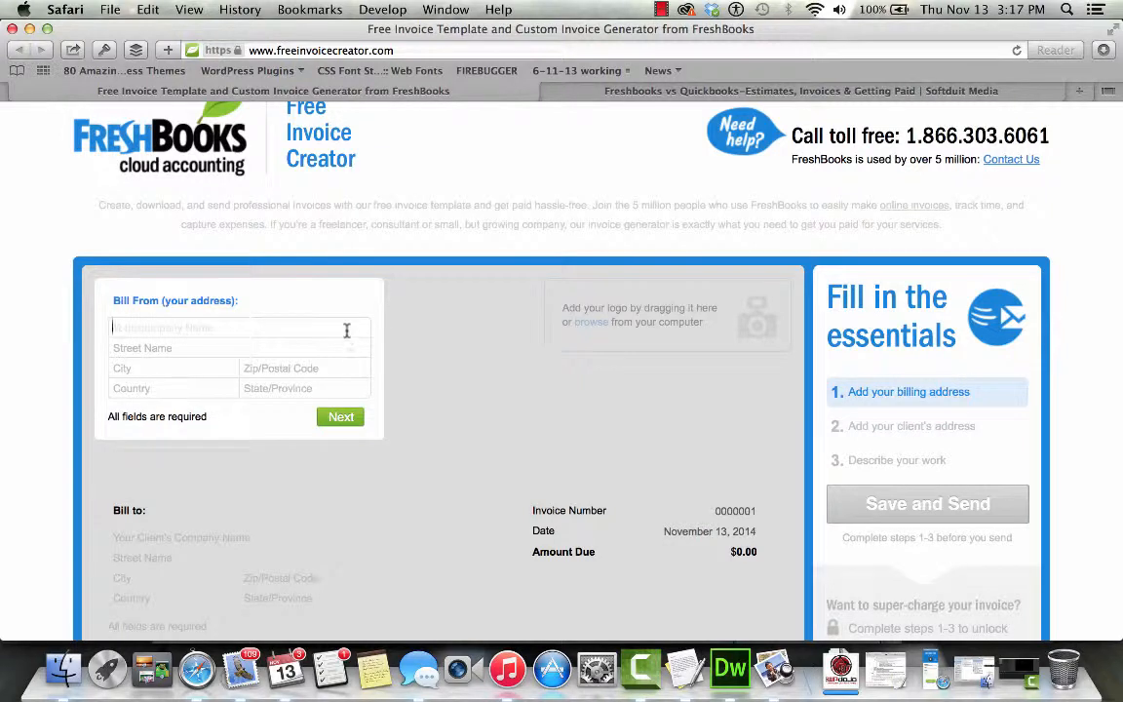
- Enter Bill From company 'Your Company', street '123 Main St', city Washington and zip 96011
{"action": "type", "text": "Your Company"}
{"action": "key", "text": "BackSpace"}
{"action": "key", "text": "Tab"}
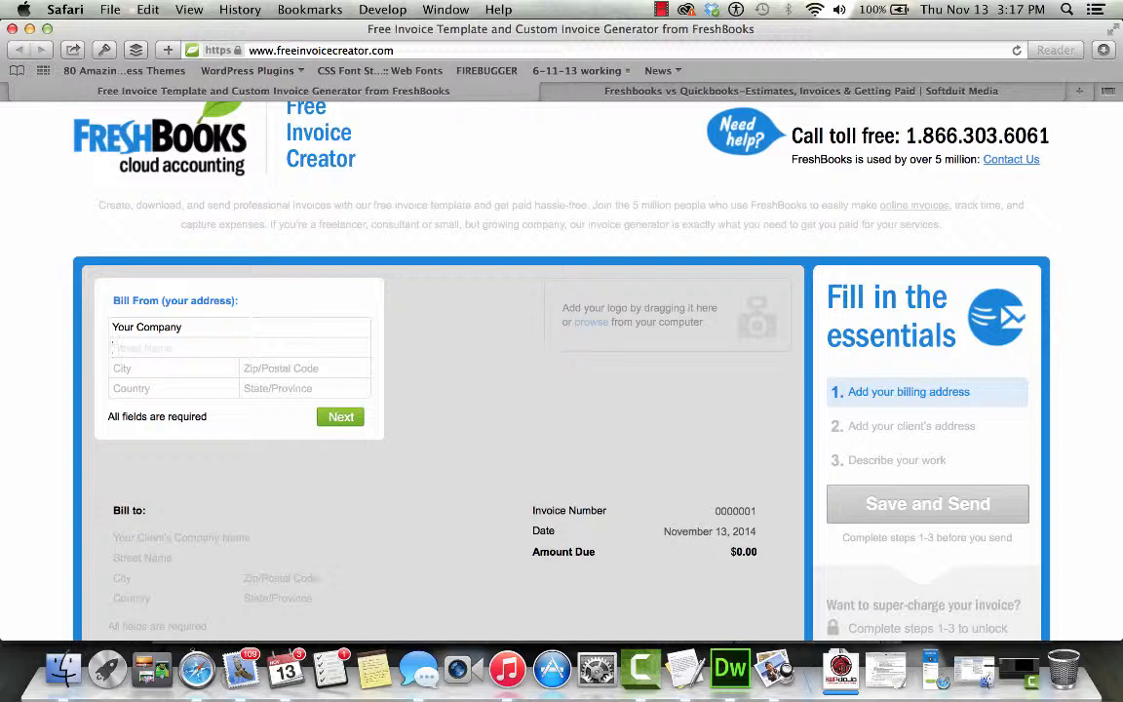
{"action": "type", "text": "123 Main St"}
{"action": "key", "text": "Tab"}
{"action": "type", "text": "Washington"}
{"action": "key", "text": "Tab"}
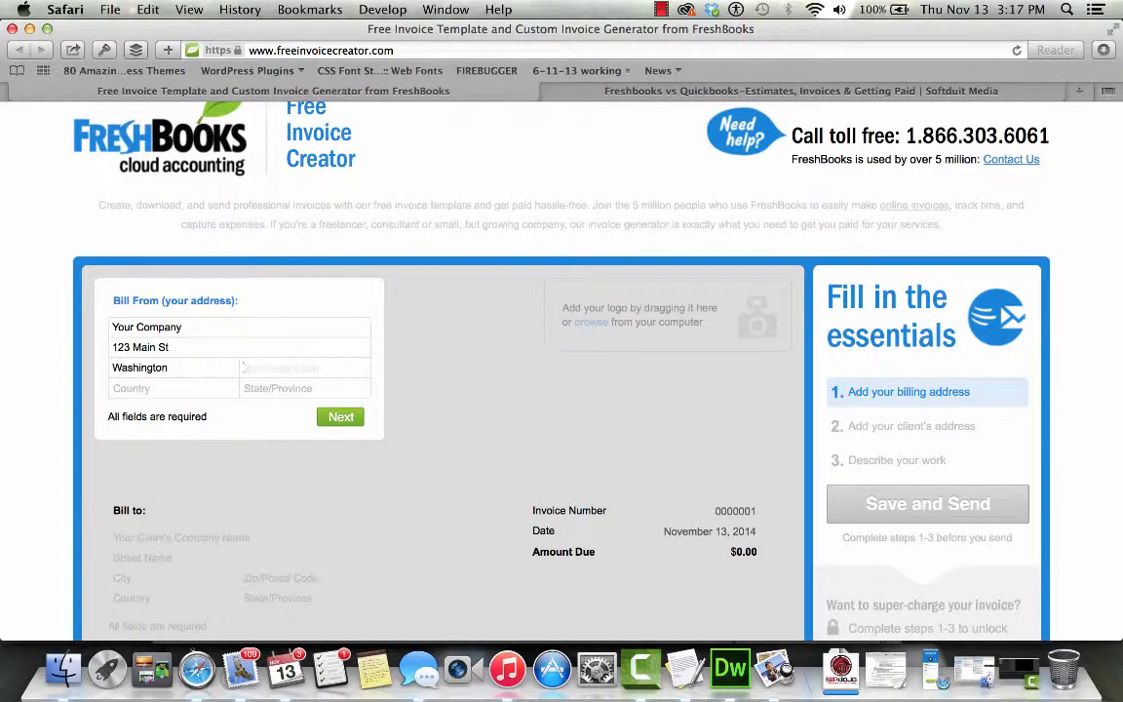
{"action": "type", "text": "96011"}
{"action": "key", "text": "Tab"}
- Set the billing country to United States and state to Washington, then submit
{"action": "type", "text": "US"}
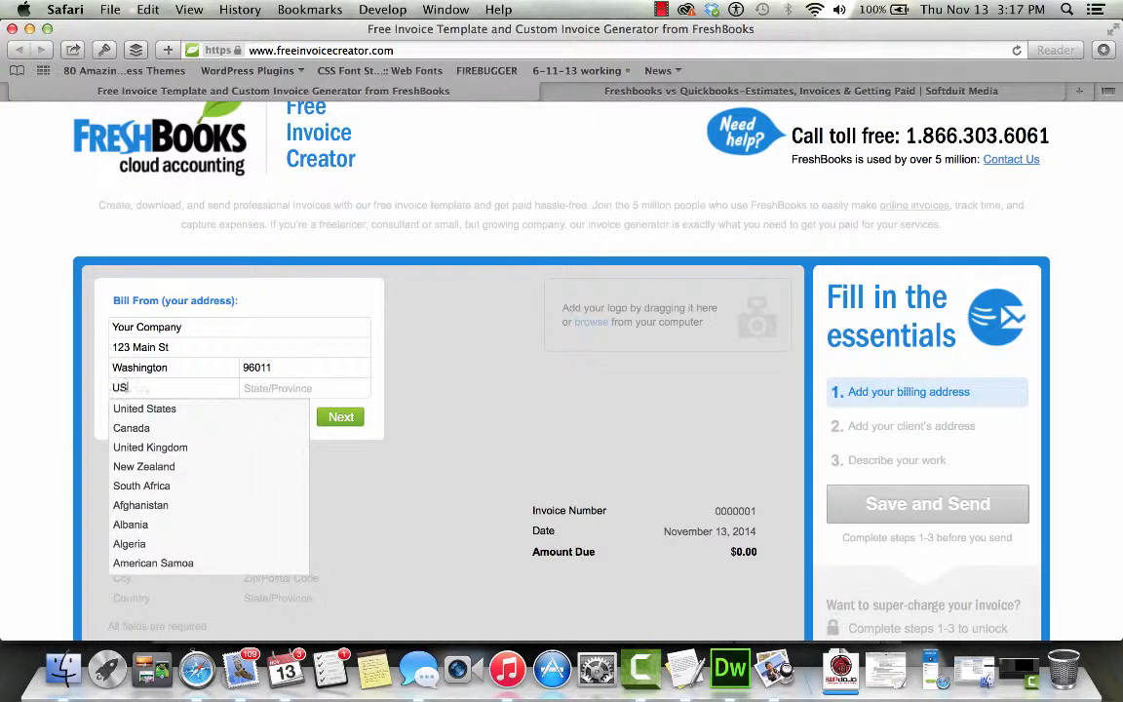
{"action": "key", "text": "BackSpace"}
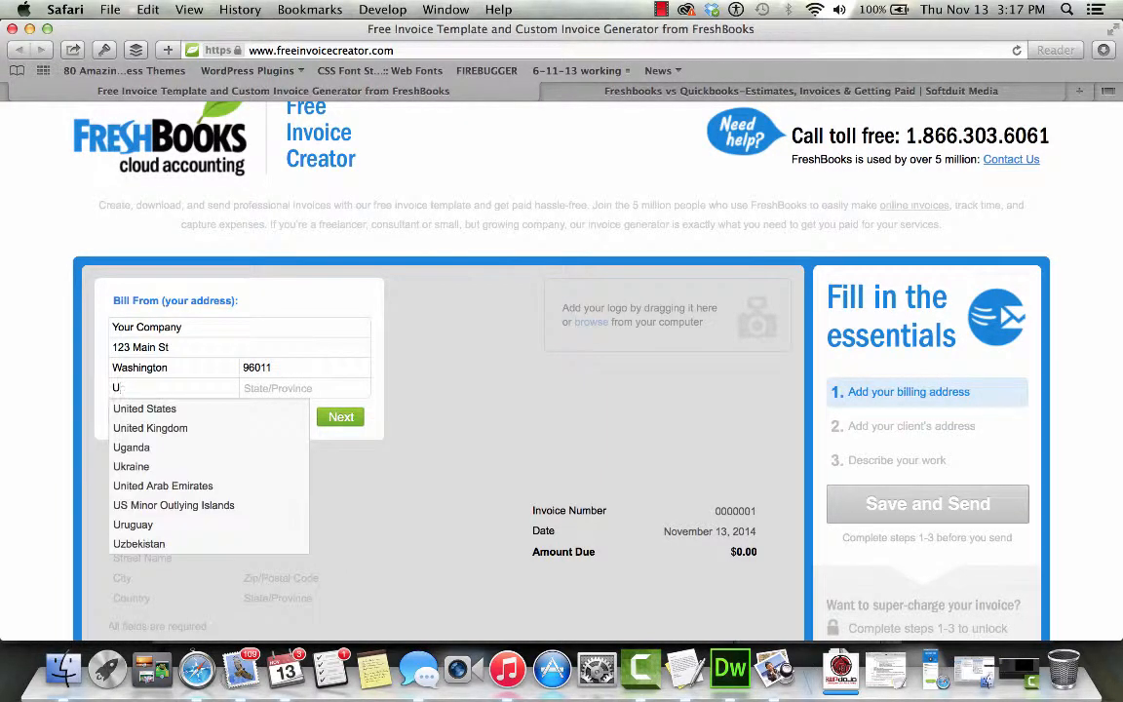
{"action": "type", "text": "n"}
{"action": "key", "text": "Down"}
{"action": "key", "text": "Return"}
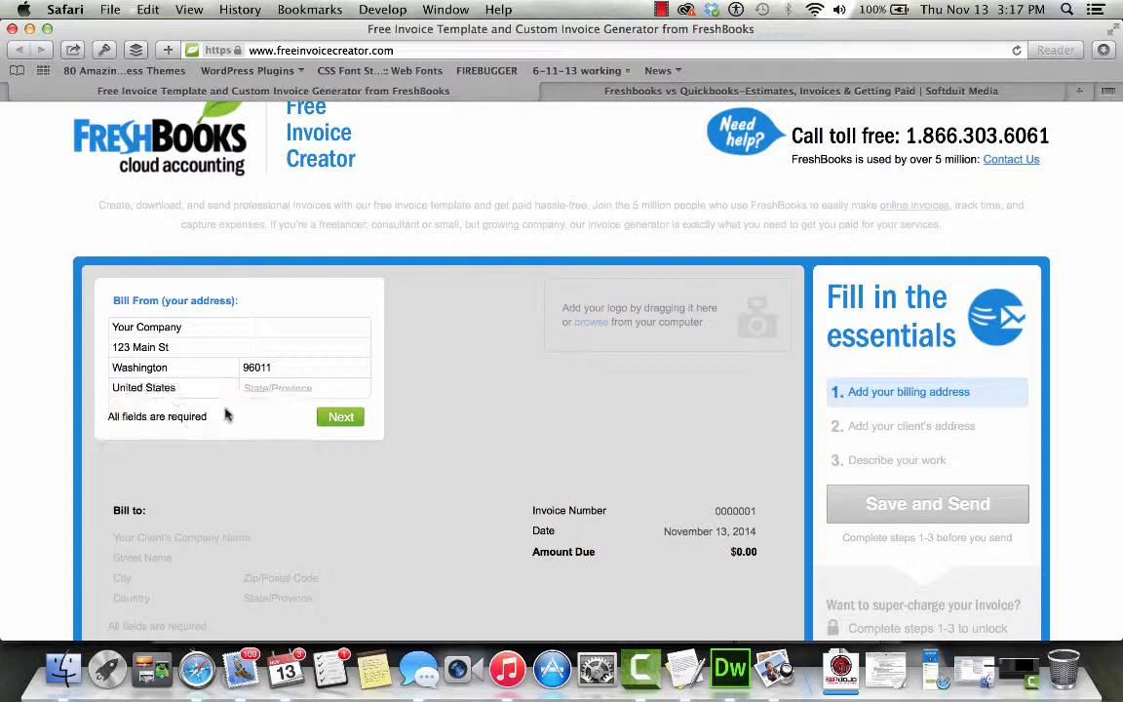
{"action": "left_click", "coordinate": [324, 389]}
{"action": "type", "text": "Wa"}
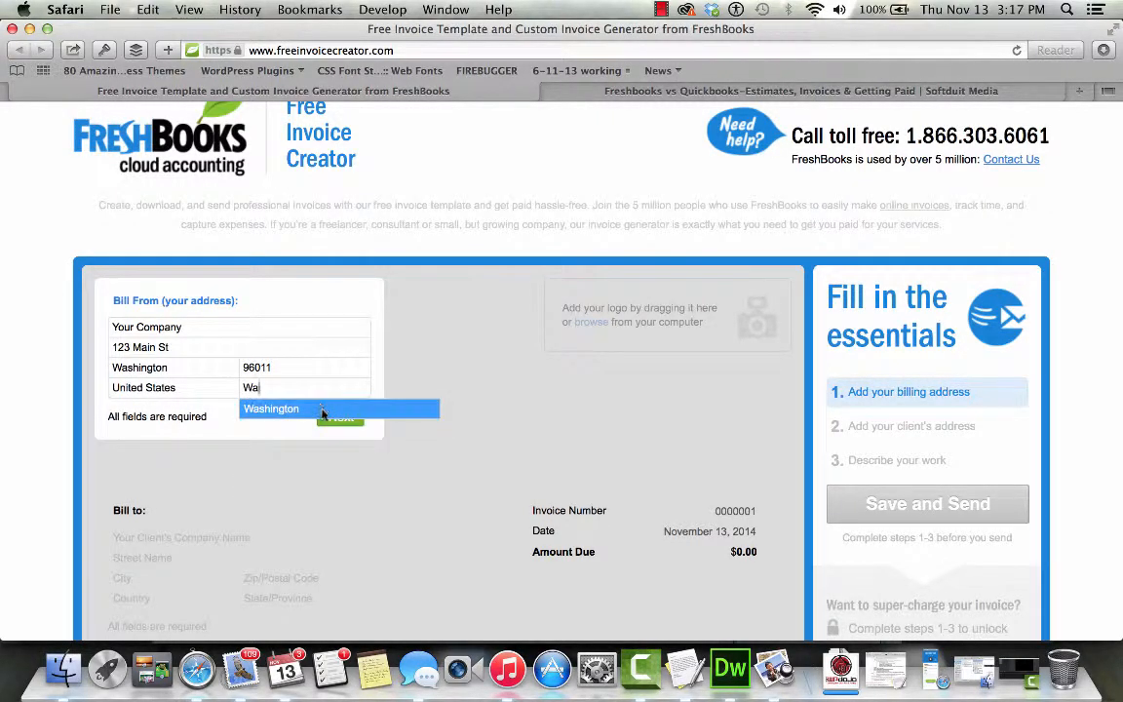
{"action": "left_click", "coordinate": [322, 409]}
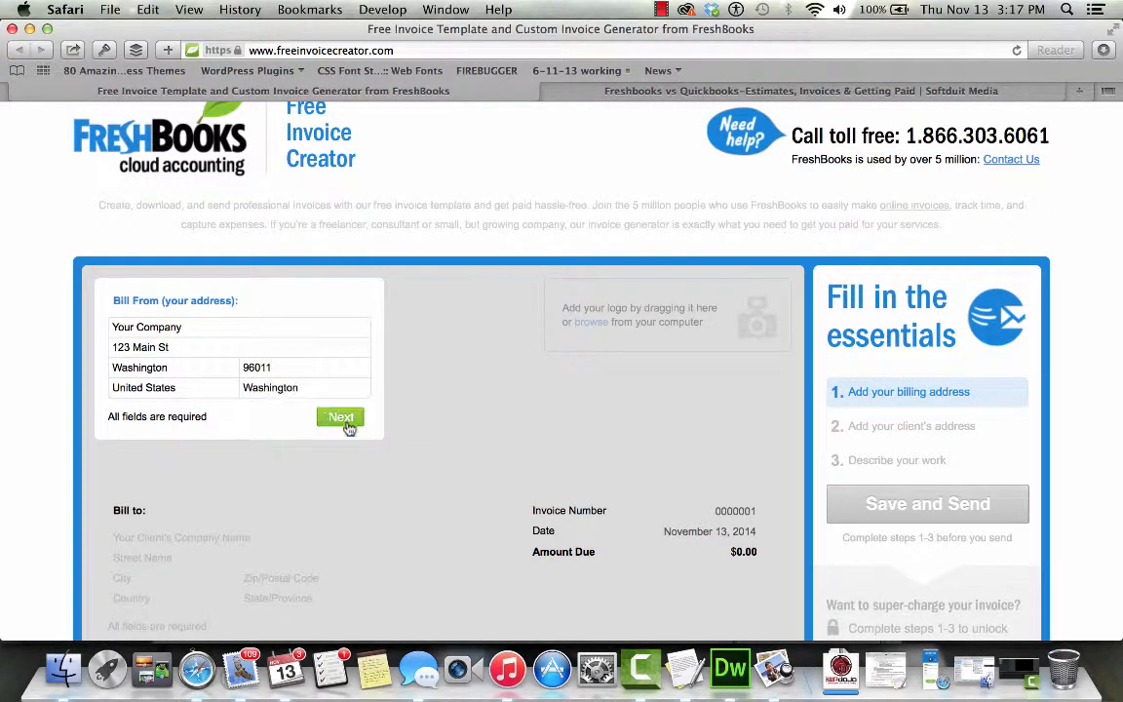
{"action": "left_click", "coordinate": [349, 419]}
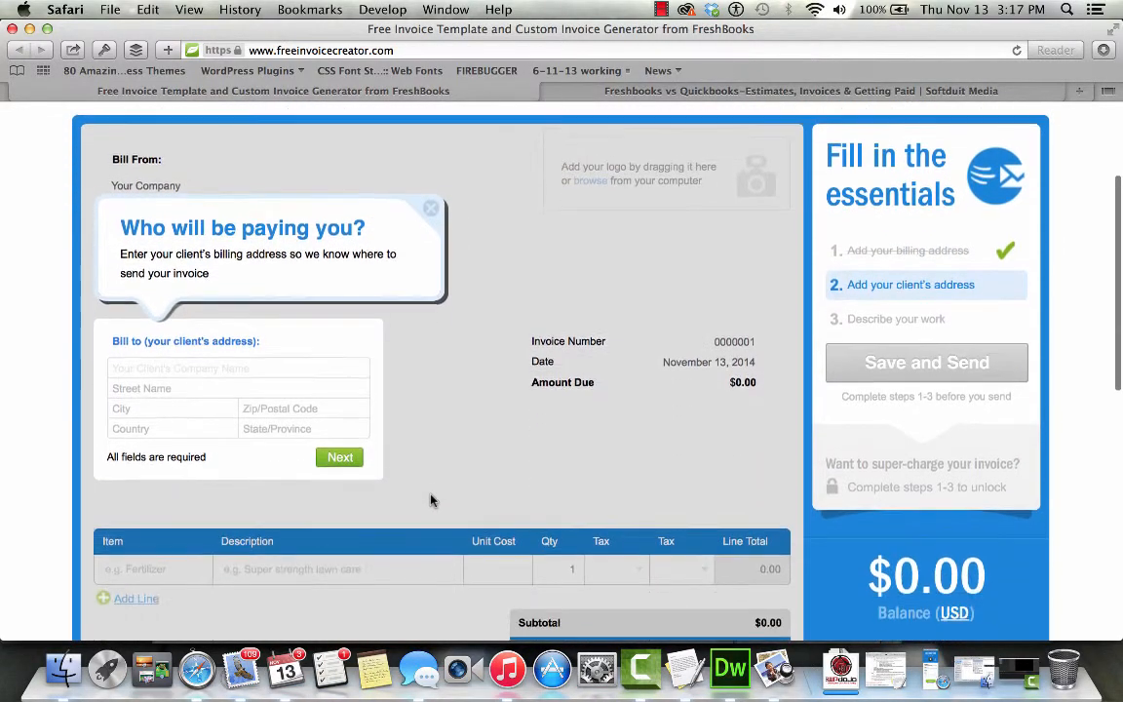
- Enter client 'Your Client', street '1234 main st', city 'some city' and zip 10001
{"action": "type", "text": "Your Client"}
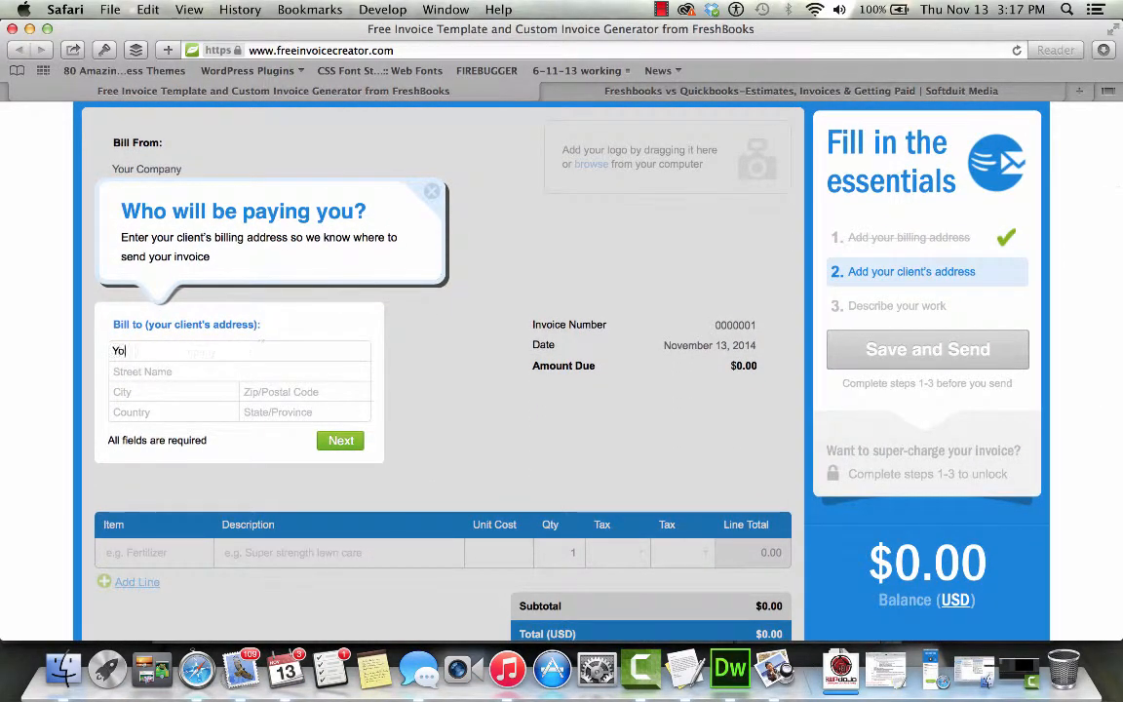
{"action": "key", "text": "Tab"}
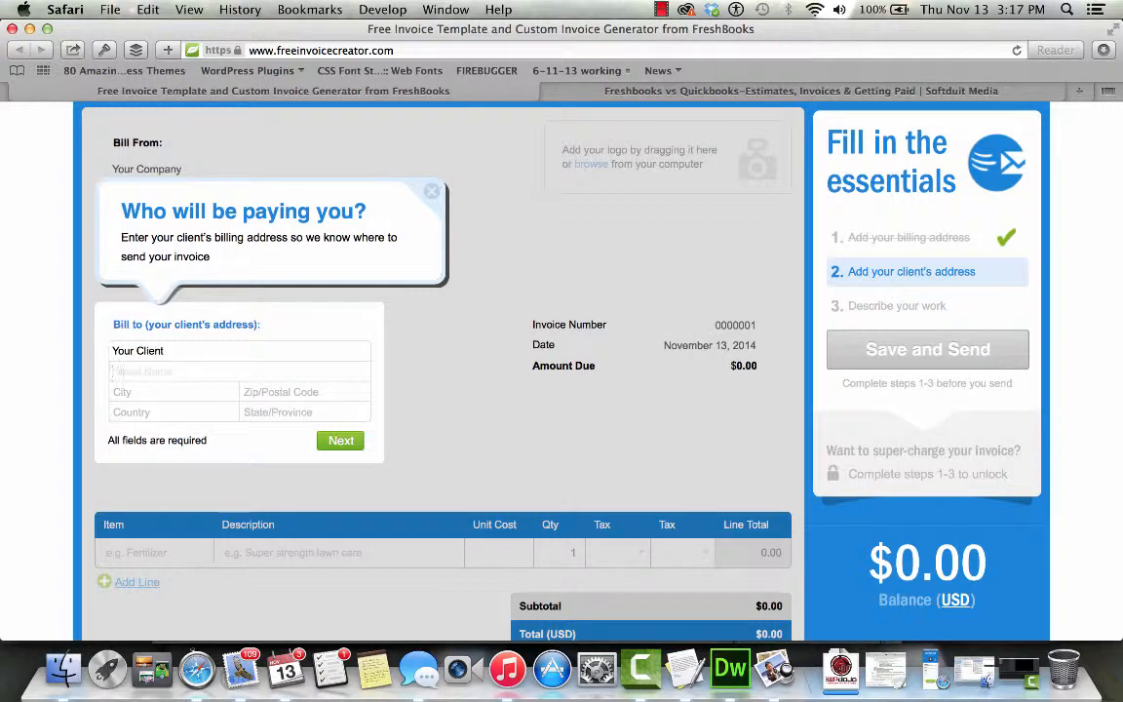
{"action": "type", "text": "1234 main st"}
{"action": "key", "text": "Tab"}
{"action": "type", "text": "some city"}
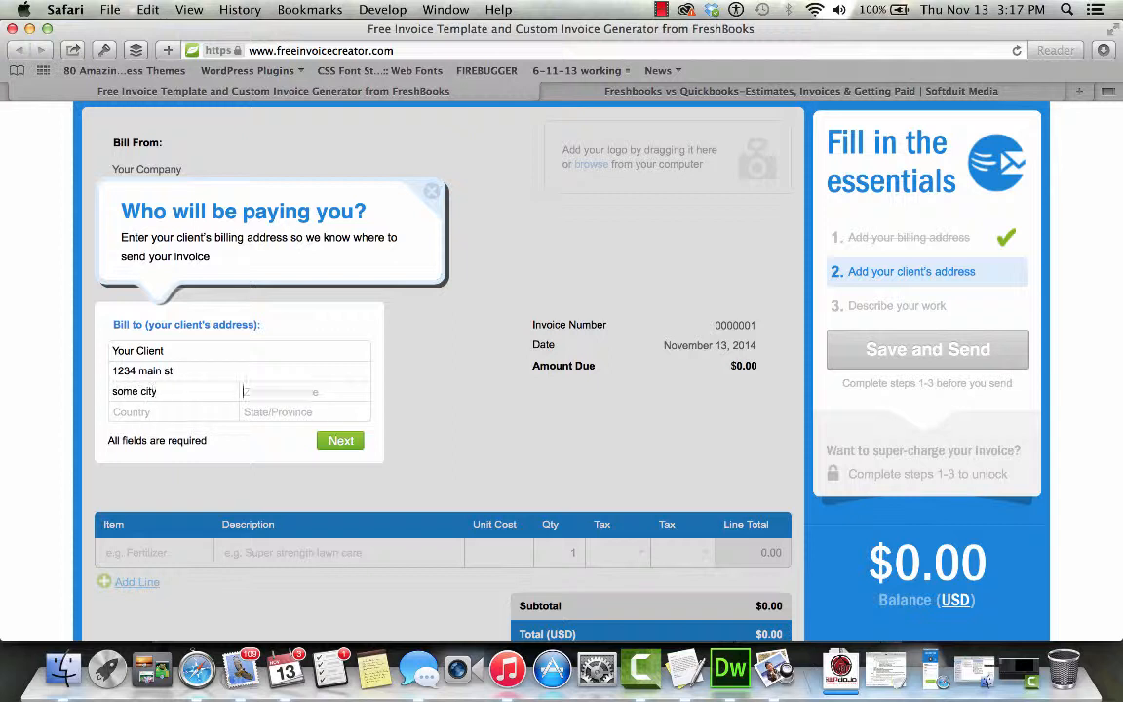
{"action": "key", "text": "Tab"}
{"action": "type", "text": "10001"}
- Set the client's country to United States and state to Maine, then continue
{"action": "key", "text": "Tab"}
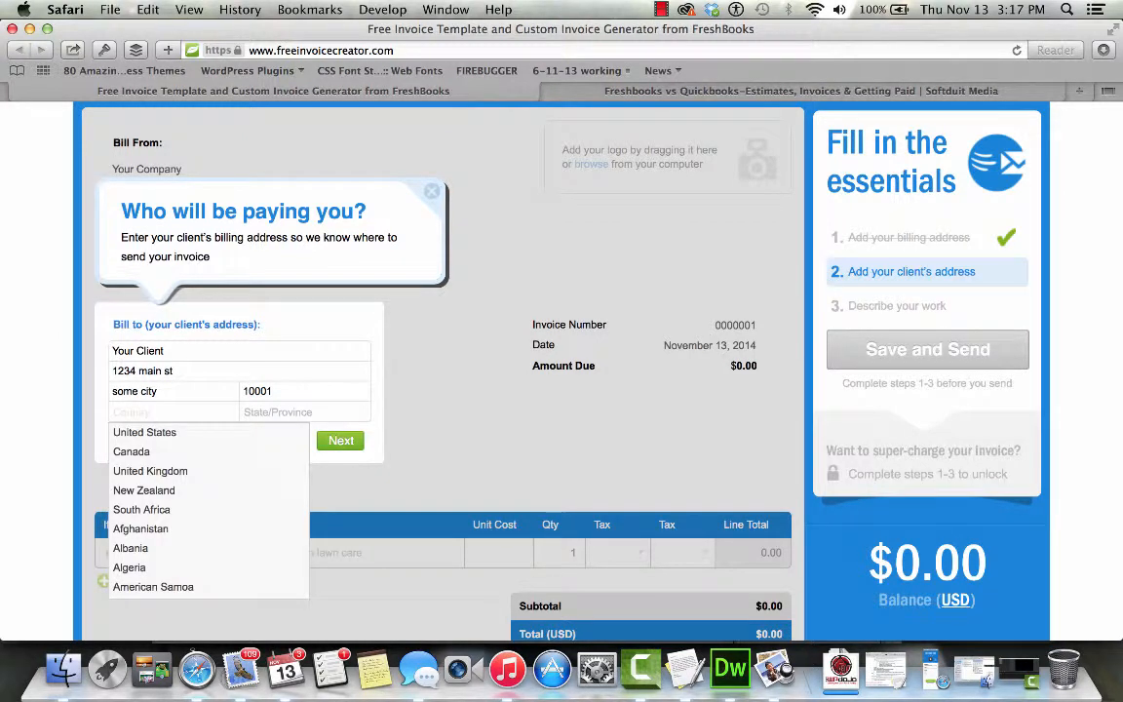
{"action": "key", "text": "Down"}
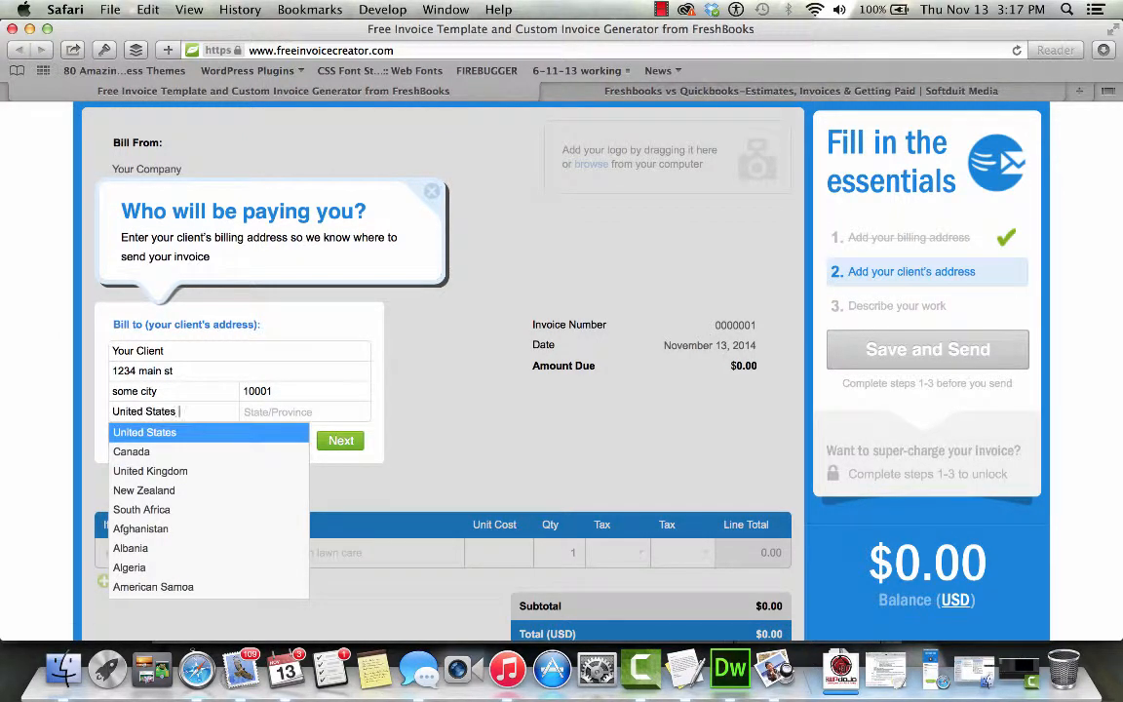
{"action": "key", "text": "Return"}
{"action": "key", "text": "Tab"}
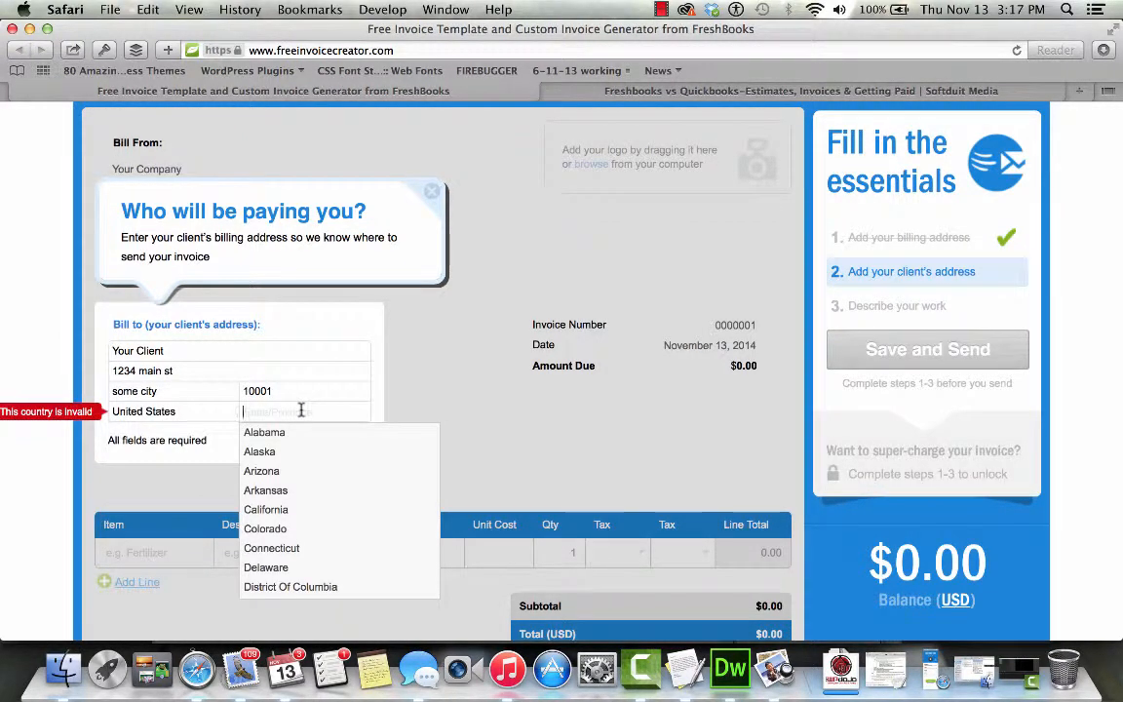
{"action": "type", "text": "me"}
{"action": "key", "text": "BackSpace"}
{"action": "key", "text": "BackSpace"}
{"action": "type", "text": "ma"}
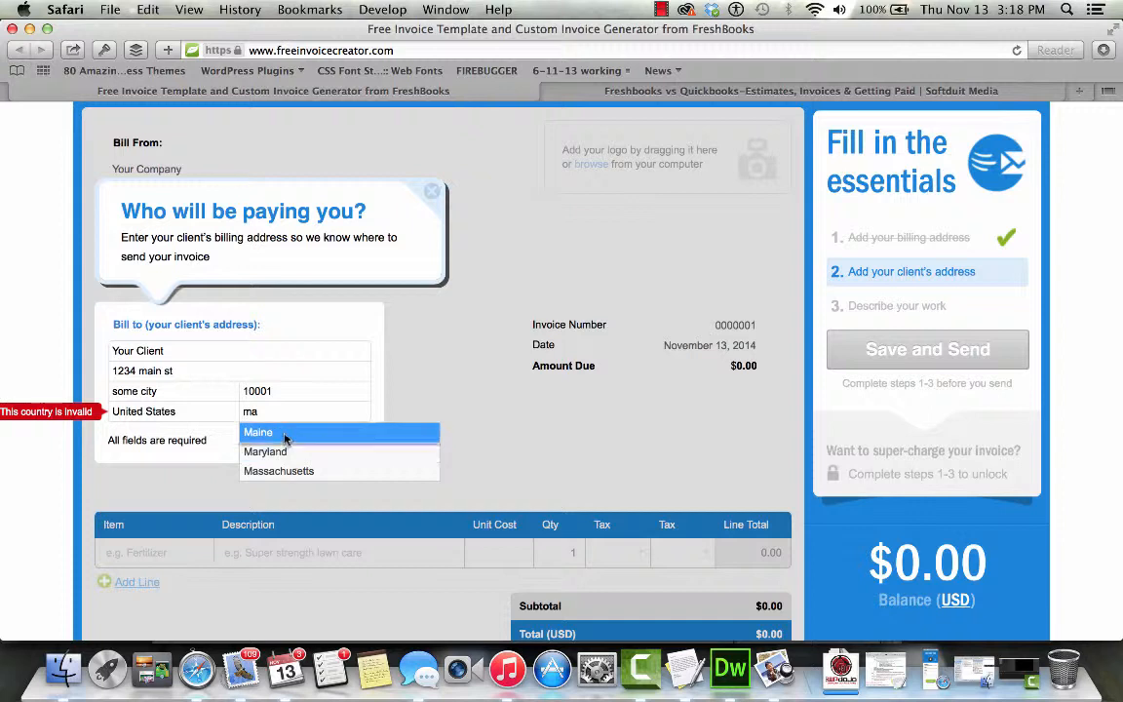
{"action": "left_click", "coordinate": [286, 434]}
{"action": "left_click", "coordinate": [216, 409]}
{"action": "key", "text": "Return"}
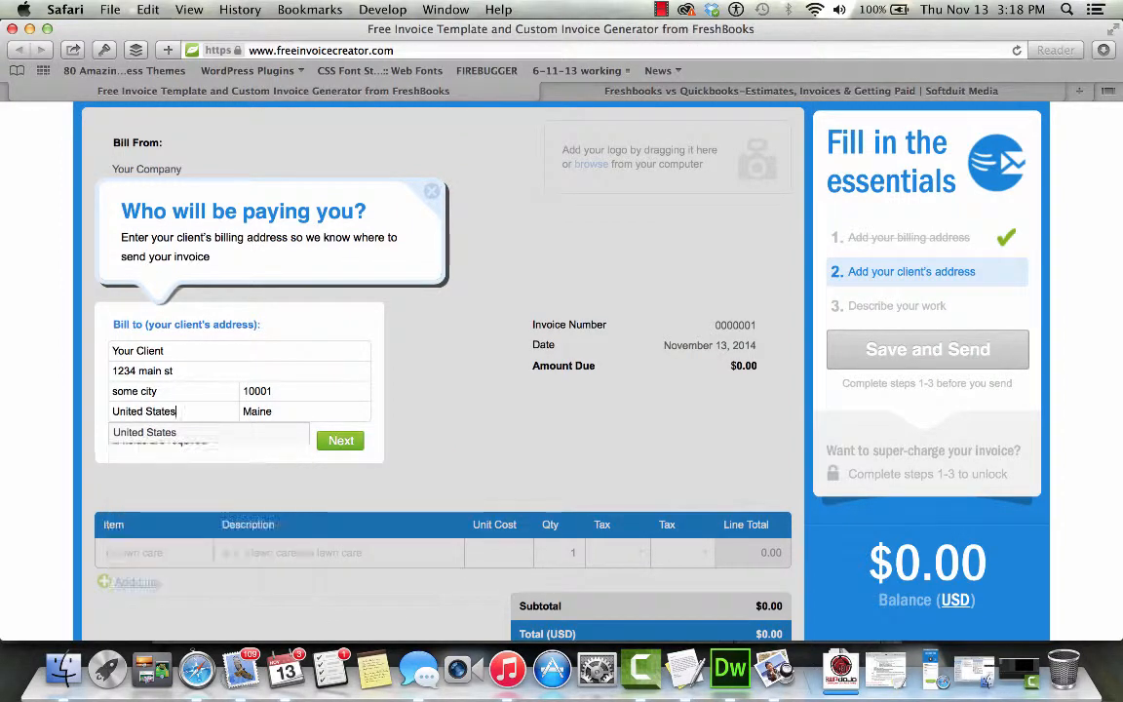
{"action": "left_click", "coordinate": [314, 461]}
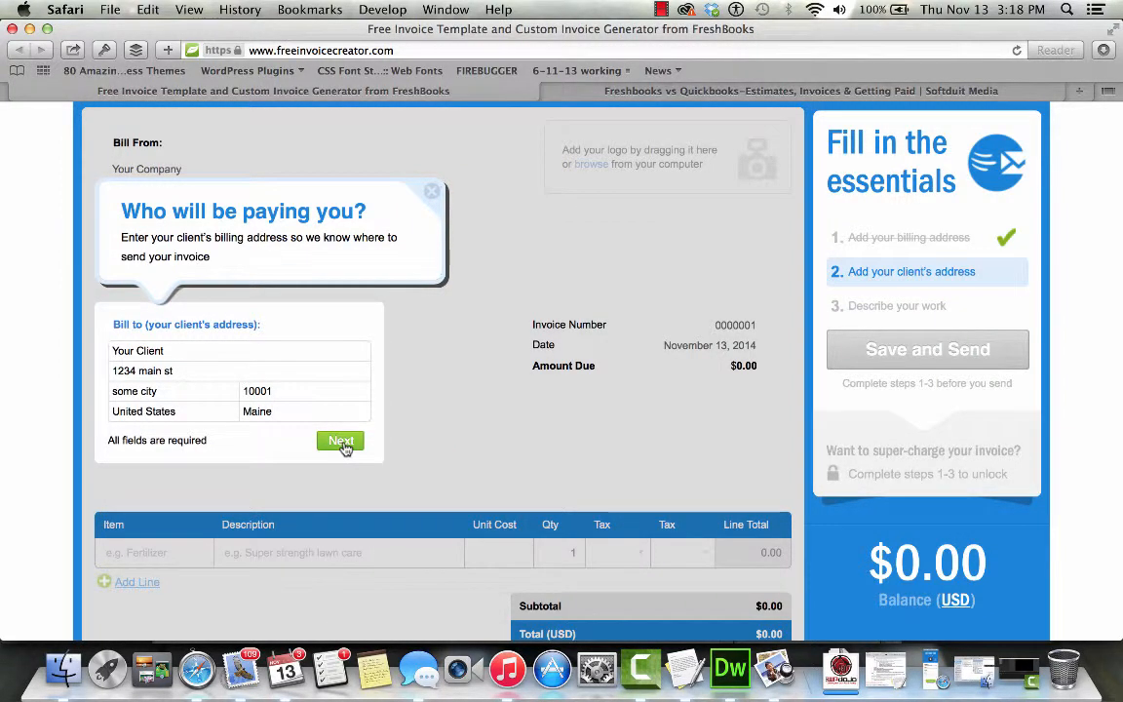
{"action": "left_click", "coordinate": [338, 444]}
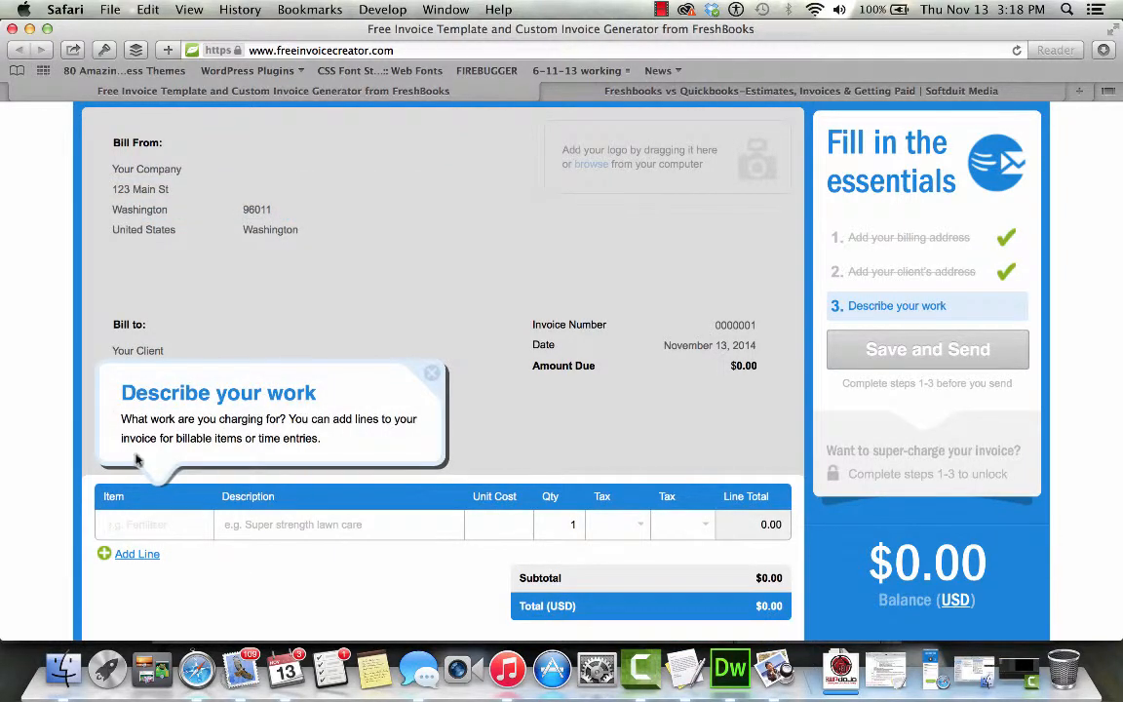
- Add item 'Something', description 'WE sell widgets', unit cost 50, quantity 3
{"action": "scroll", "coordinate": [137, 461], "scroll_direction": "down", "scroll_amount": 4}
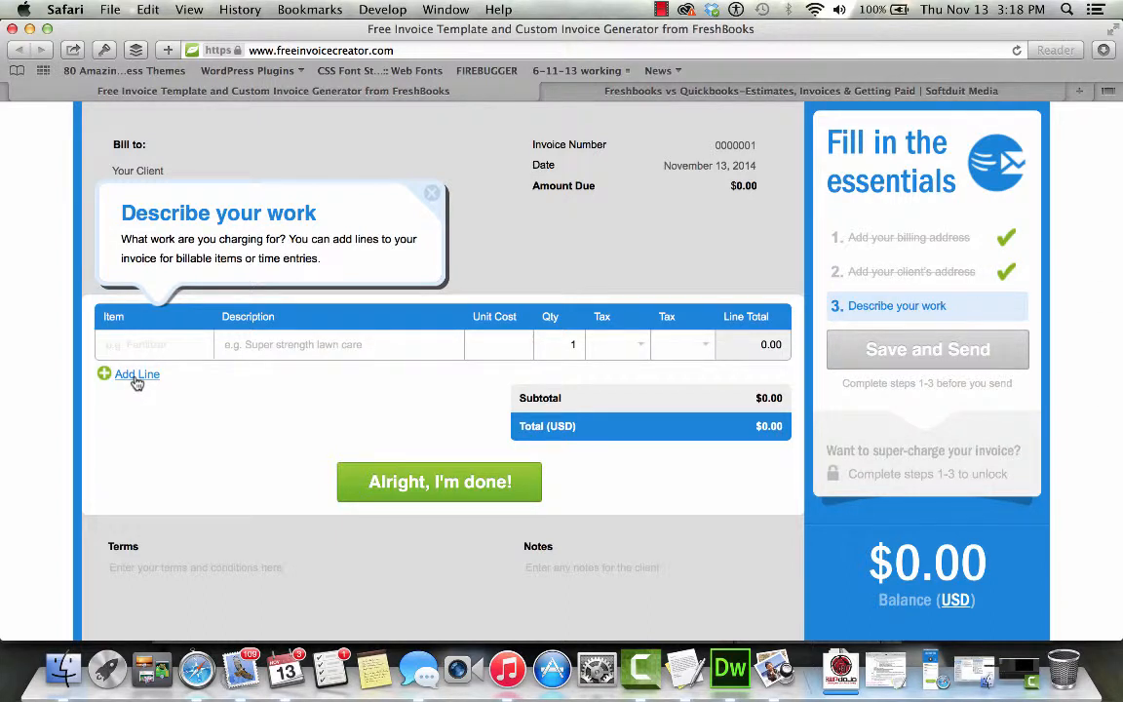
{"action": "left_click", "coordinate": [137, 378]}
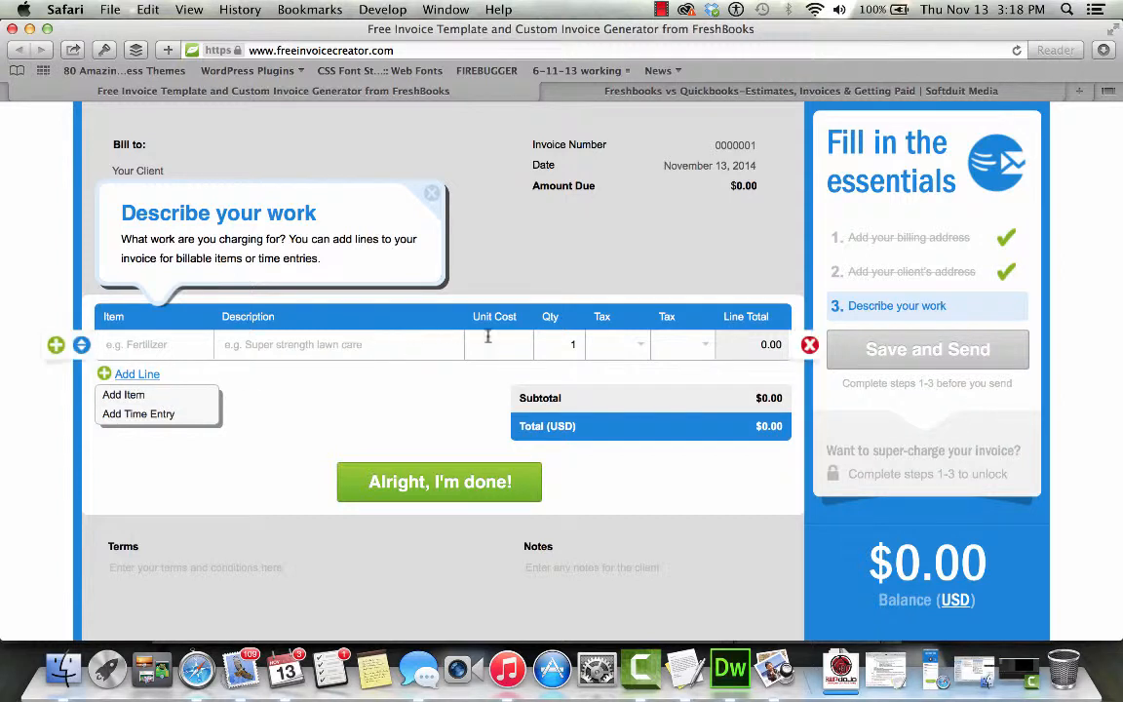
{"action": "left_click", "coordinate": [169, 398]}
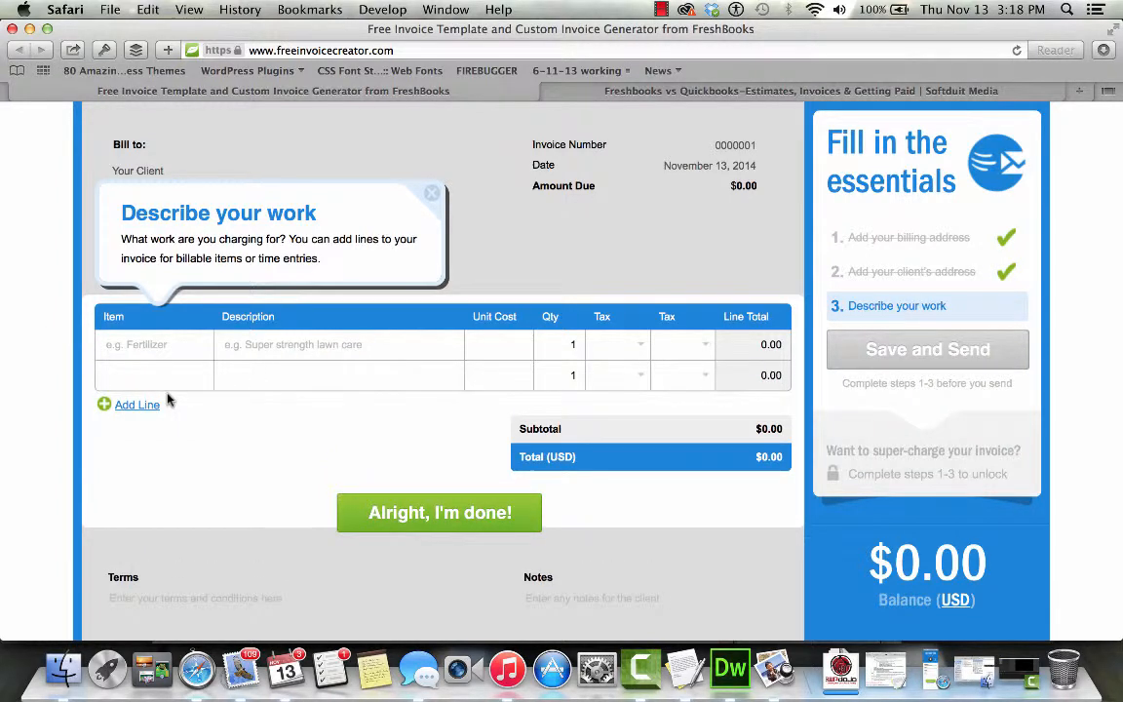
{"action": "left_click", "coordinate": [161, 343]}
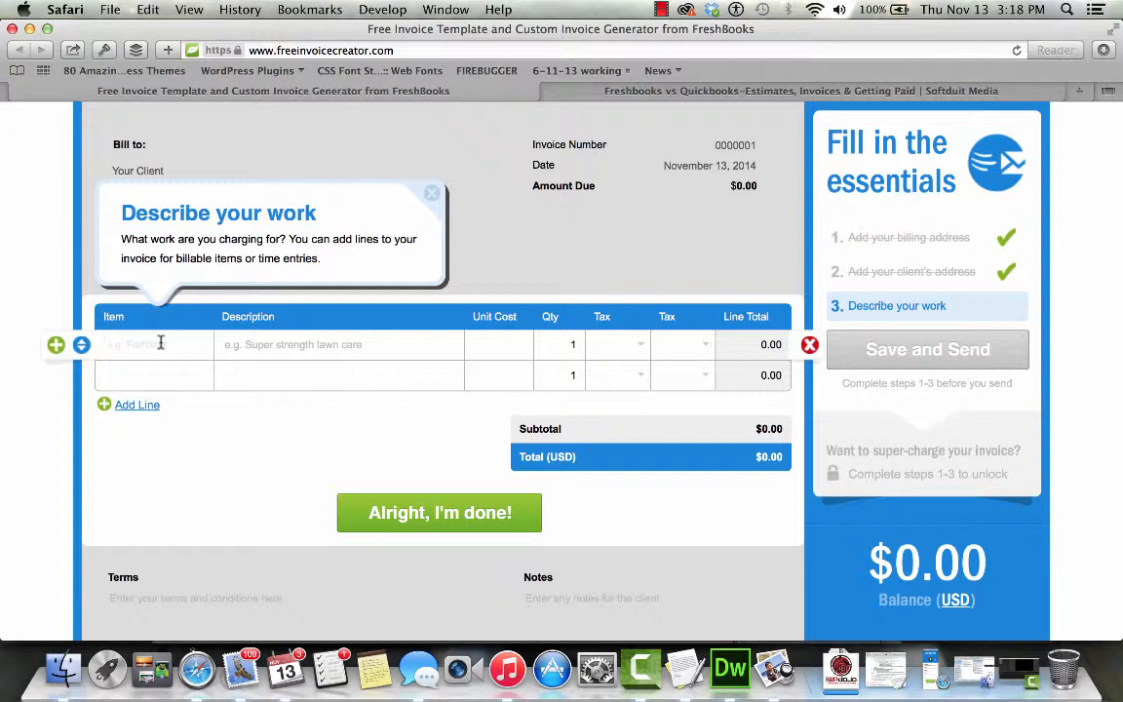
{"action": "type", "text": "Something"}
{"action": "key", "text": "Tab"}
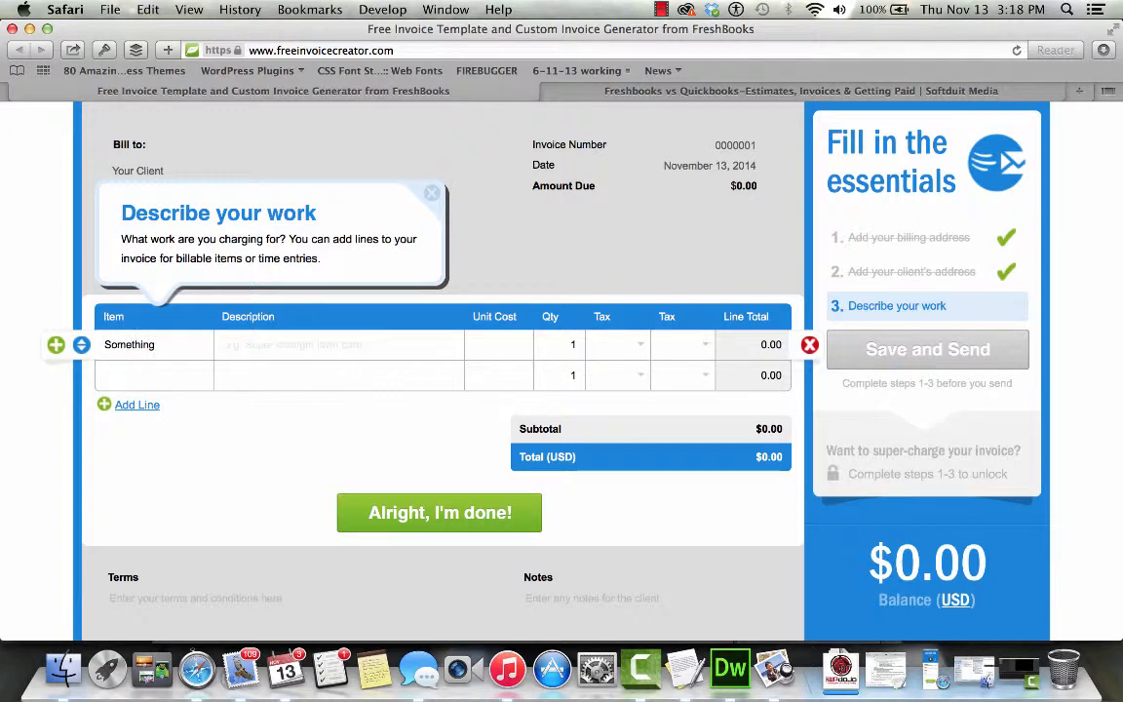
{"action": "type", "text": "WE sell widgets"}
{"action": "key", "text": "Tab"}
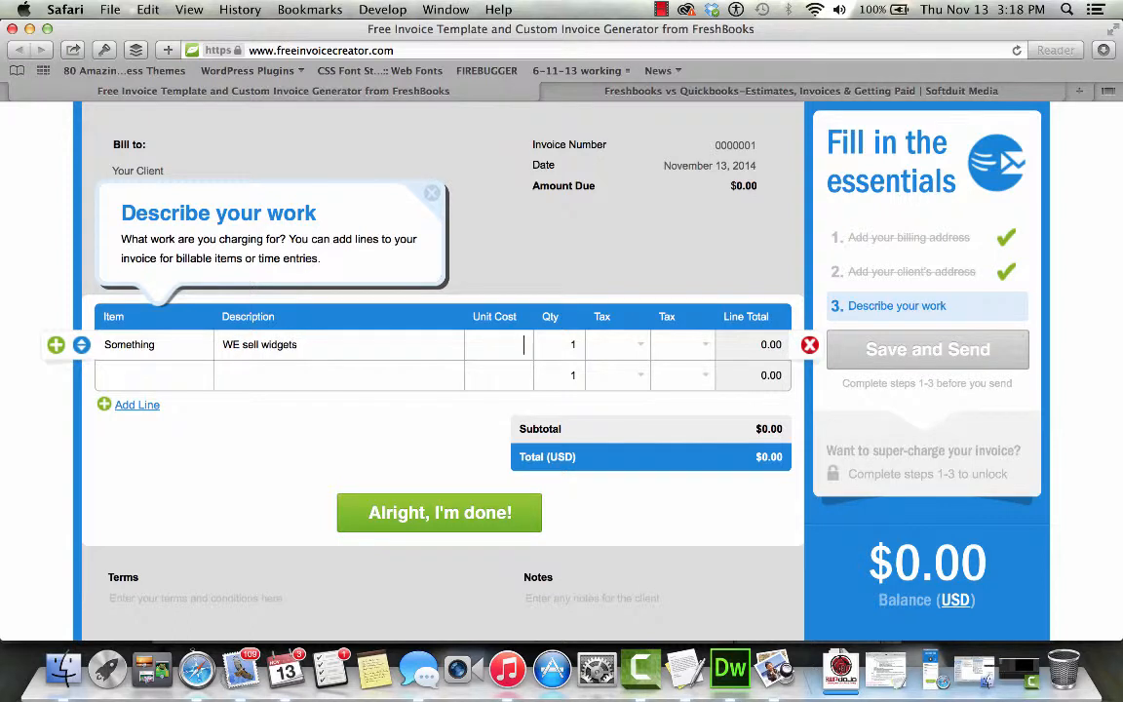
{"action": "type", "text": "50"}
{"action": "key", "text": "Tab"}
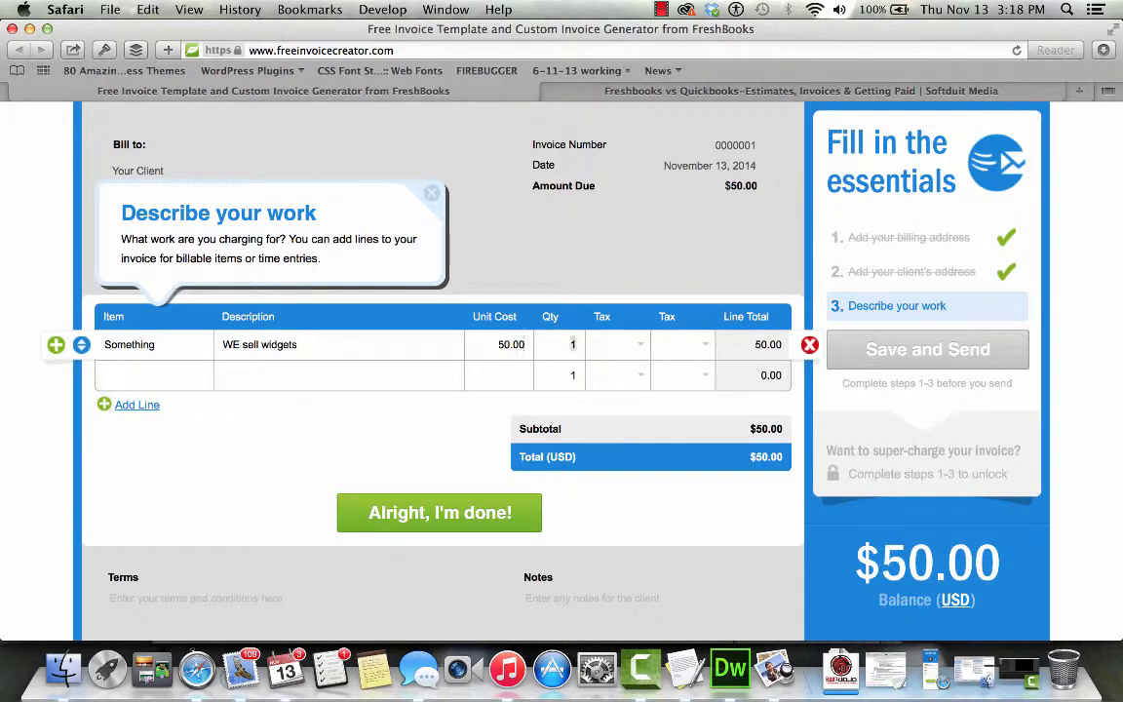
{"action": "type", "text": "3"}
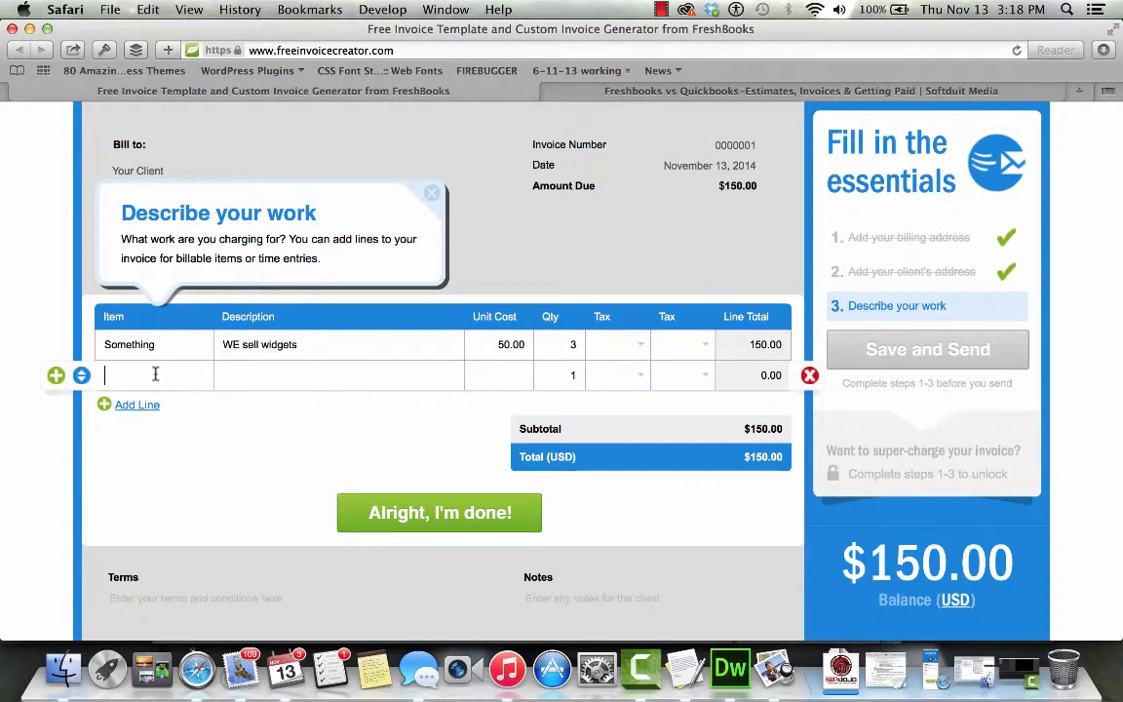
{"action": "left_click", "coordinate": [144, 403]}
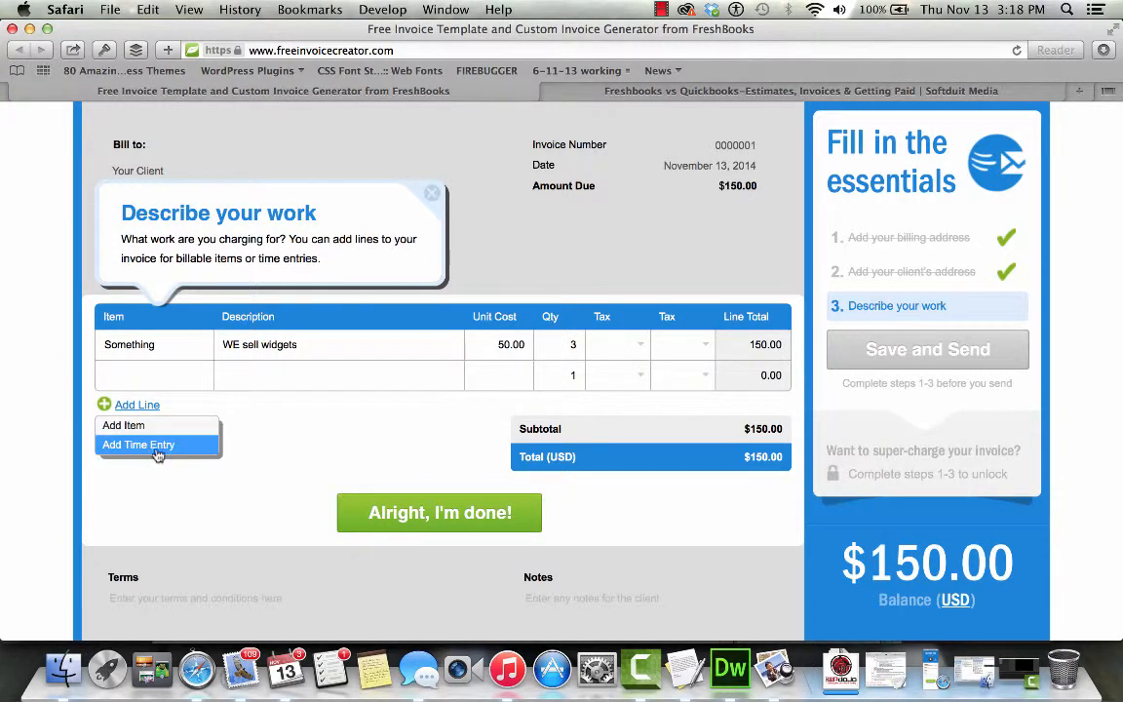
- Add time entry 'html formatting' with home-page notes, rate 60 and 1.45 hours
{"action": "left_click", "coordinate": [151, 444]}
{"action": "left_click", "coordinate": [132, 437]}
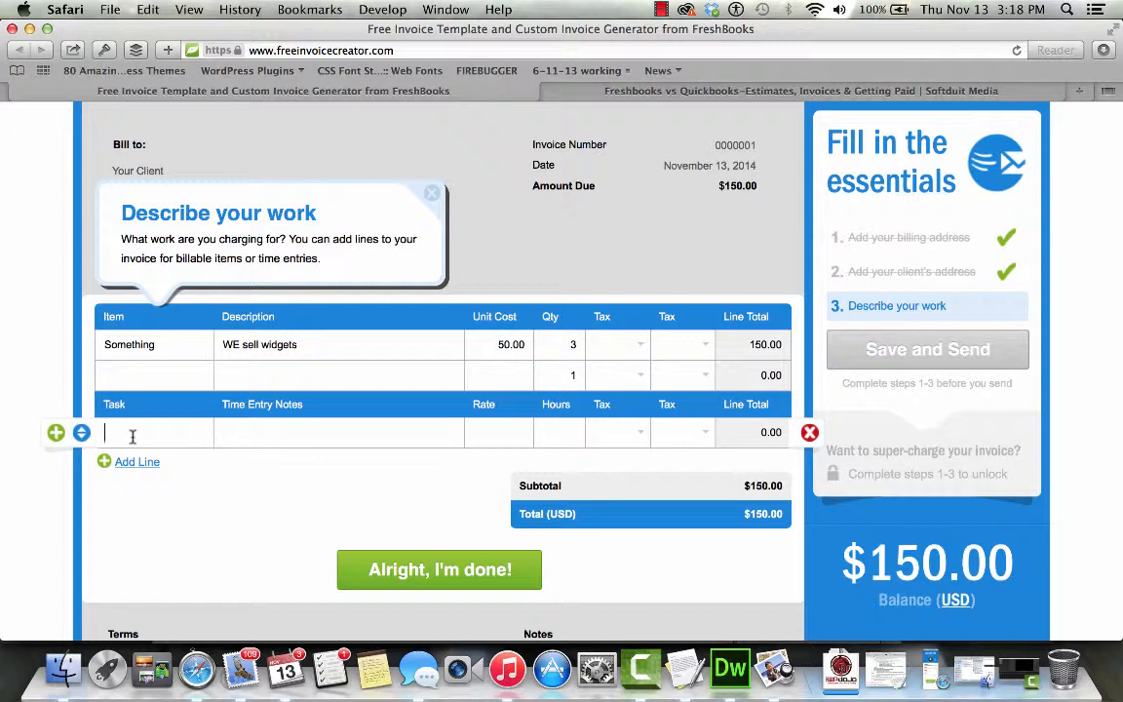
{"action": "type", "text": "html formatting"}
{"action": "key", "text": "Tab"}
{"action": "type", "text": "Created ho"}
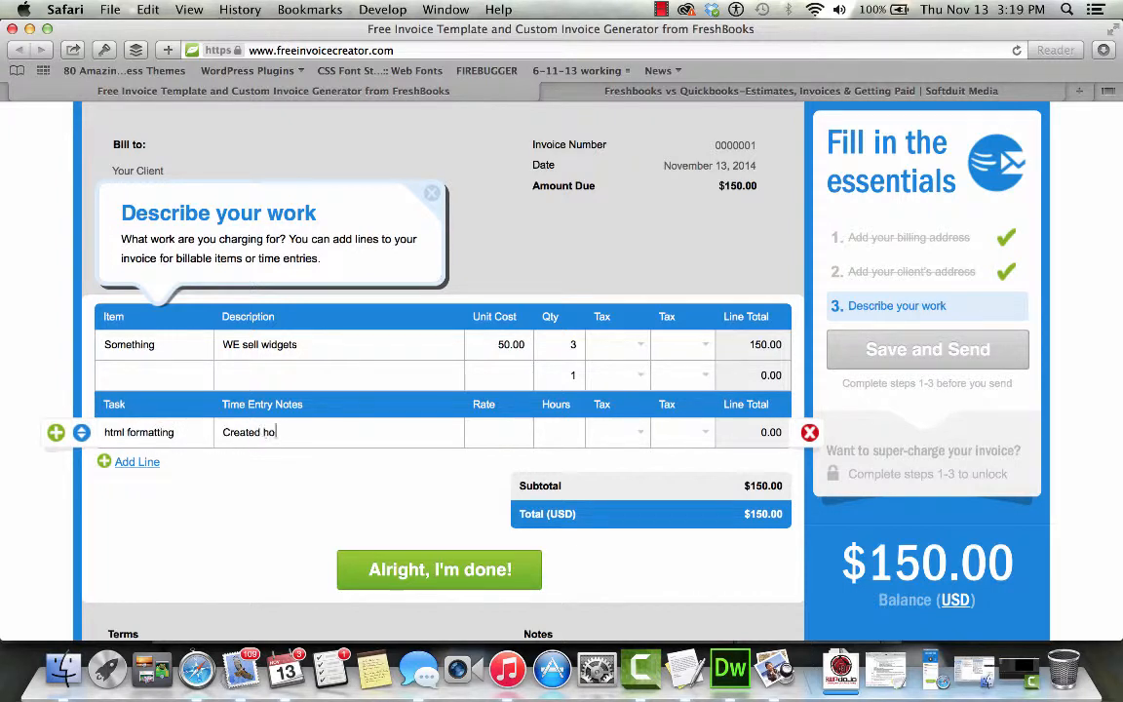
{"action": "type", "text": "me page and formatte"}
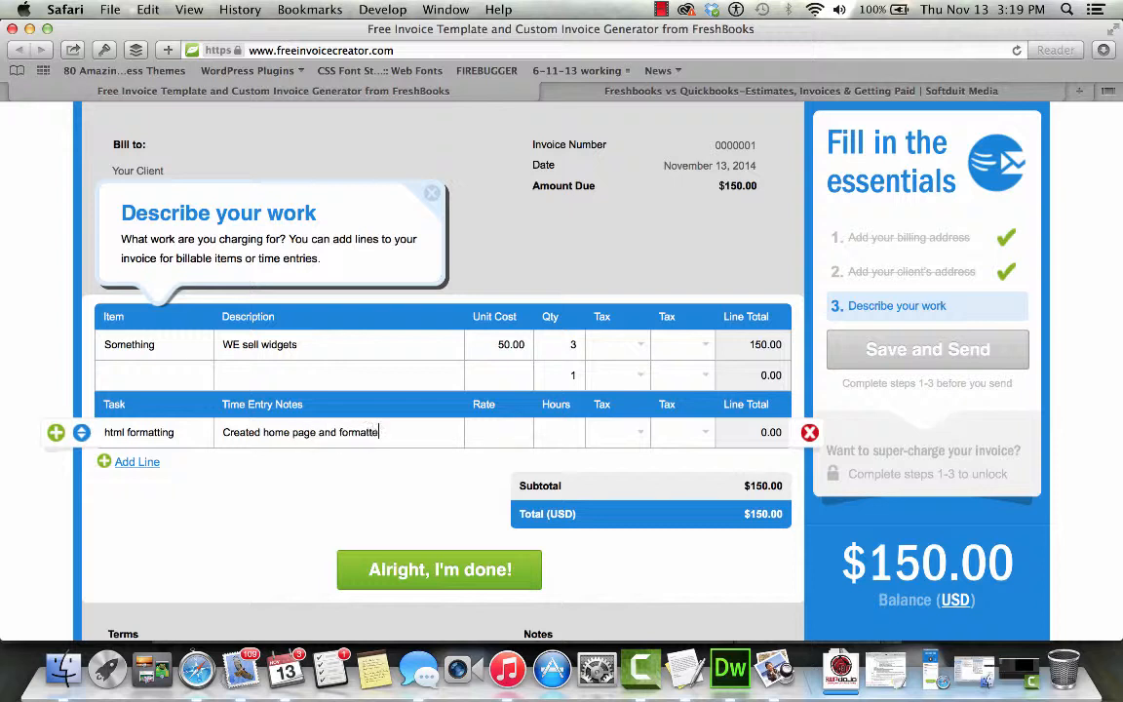
{"action": "type", "text": "d it into responsive colum"}
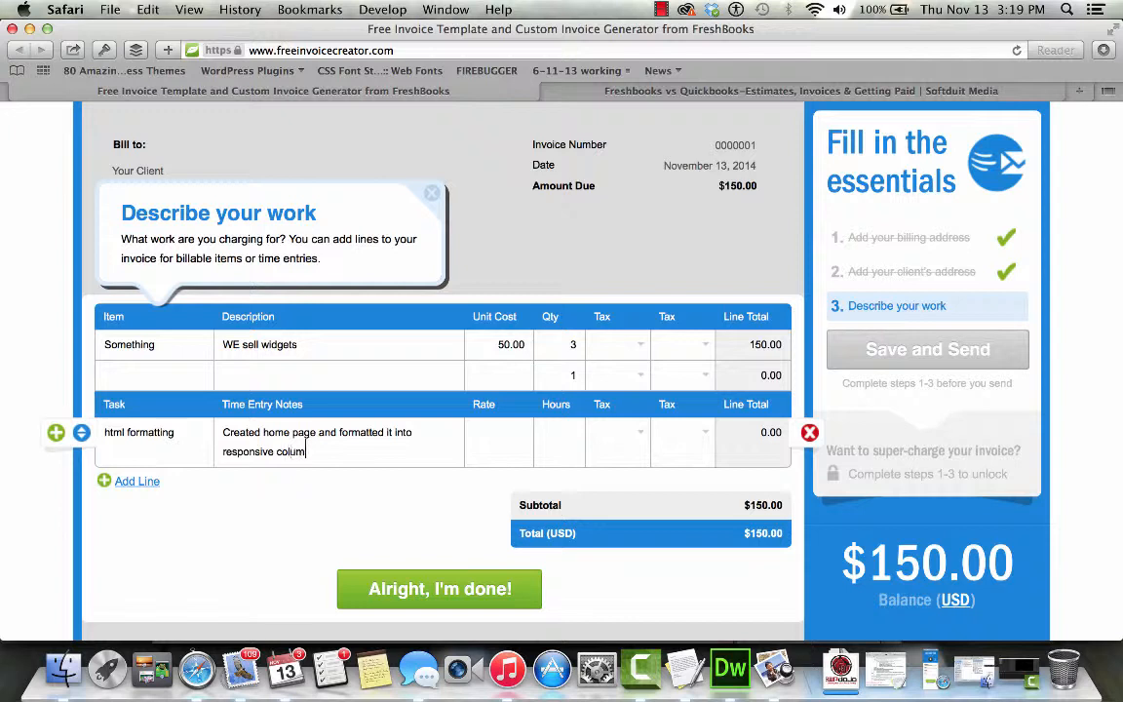
{"action": "type", "text": "ns"}
{"action": "key", "text": "Tab"}
{"action": "type", "text": "60"}
{"action": "key", "text": "Tab"}
{"action": "type", "text": "1"}
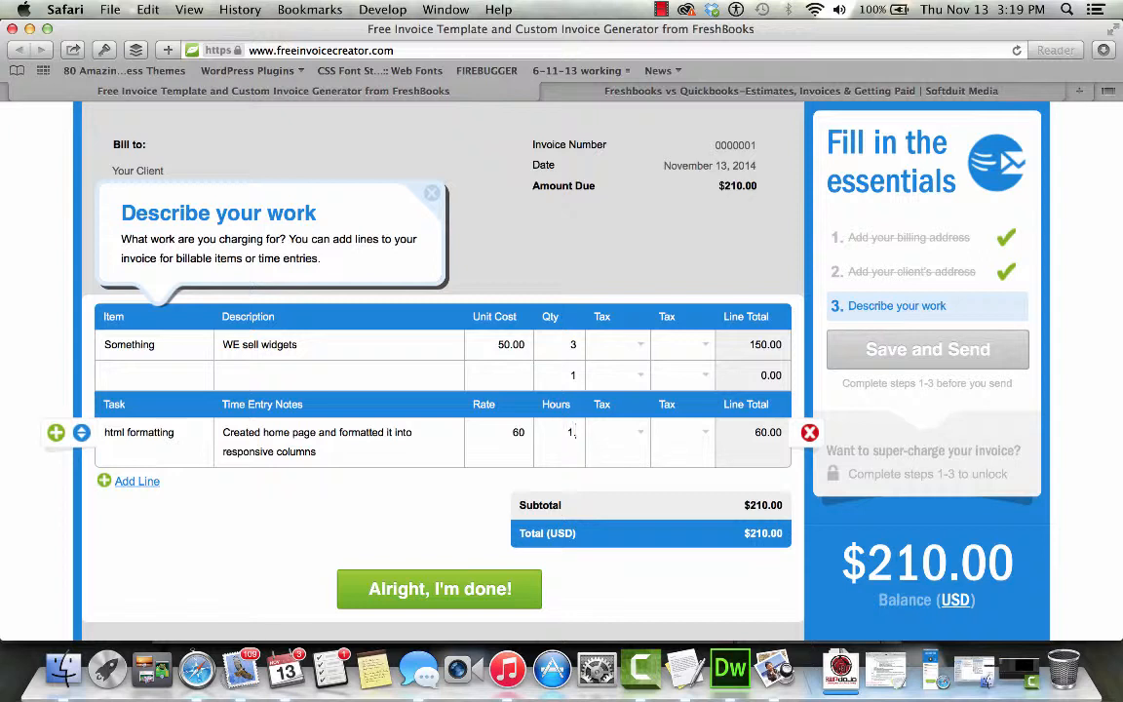
{"action": "type", "text": ".45"}
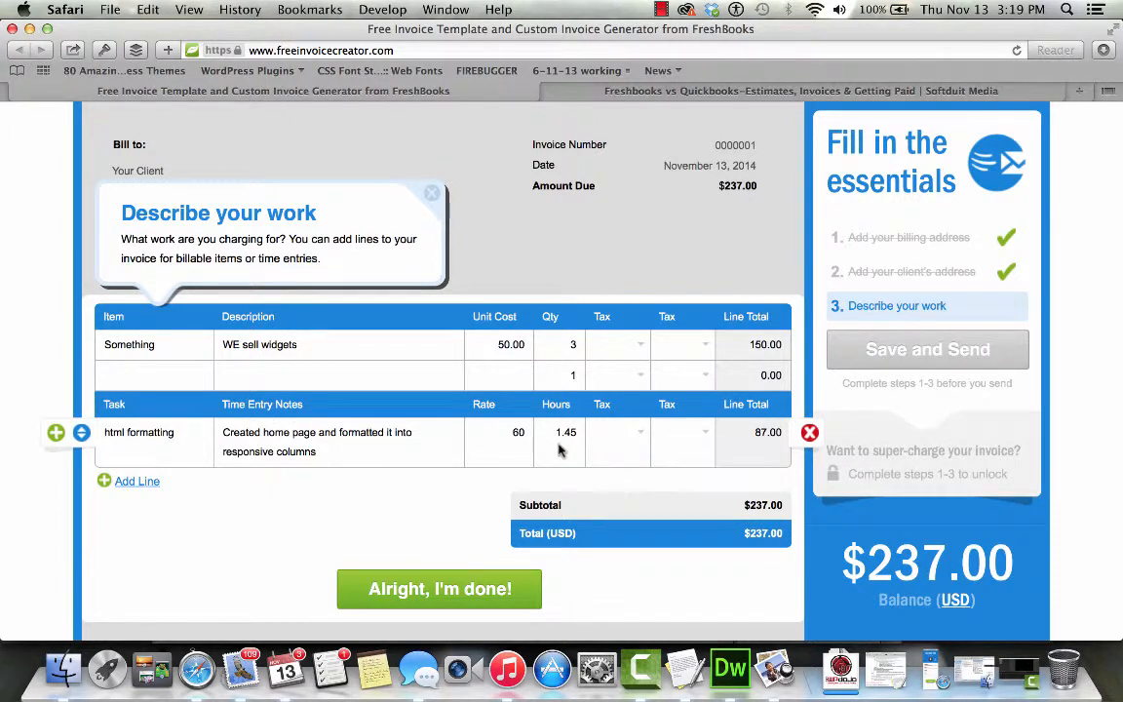
{"action": "scroll", "coordinate": [666, 526], "scroll_direction": "down", "scroll_amount": 3}
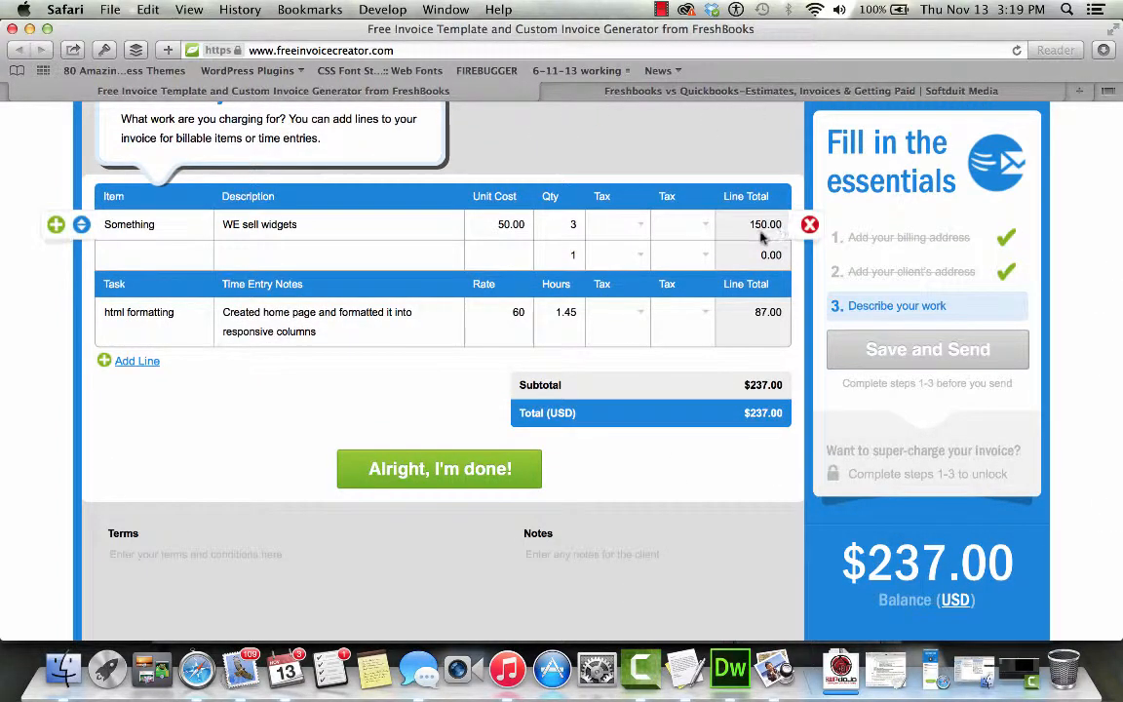
- Finish the invoice, choose Save and Send, and enter sender e-mail, first and last name, and client e-mail
{"action": "left_click", "coordinate": [484, 476]}
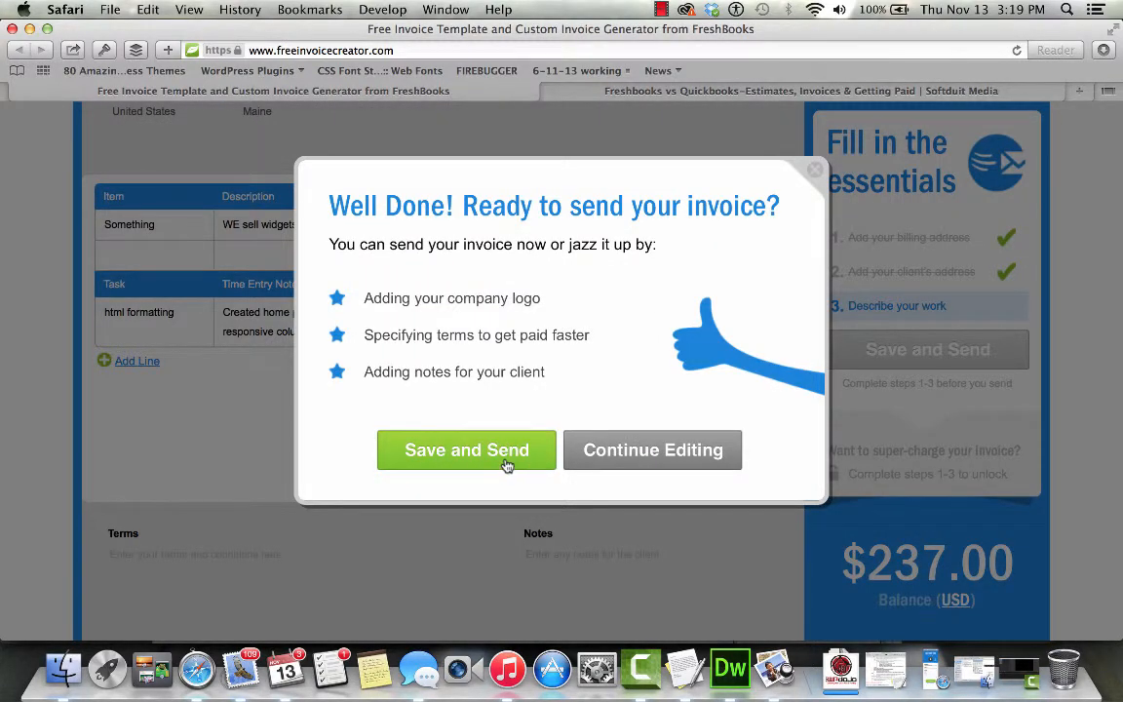
{"action": "left_click", "coordinate": [514, 469]}
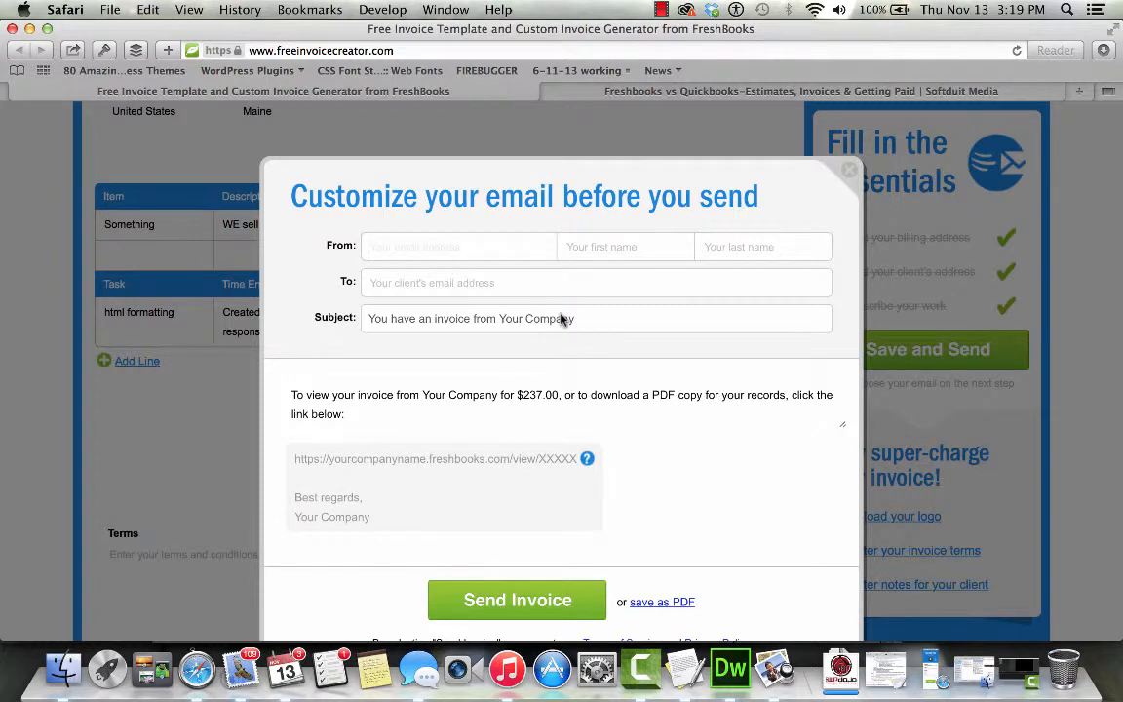
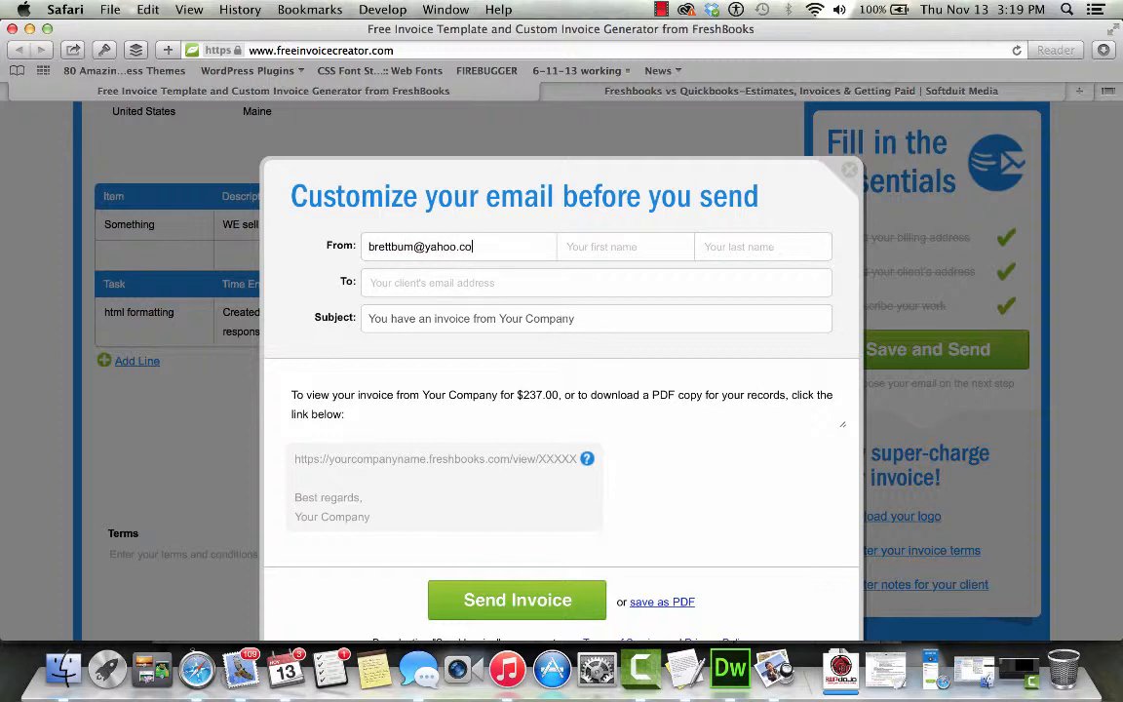
{"action": "key", "text": "Tab"}
{"action": "key", "text": "Tab"}
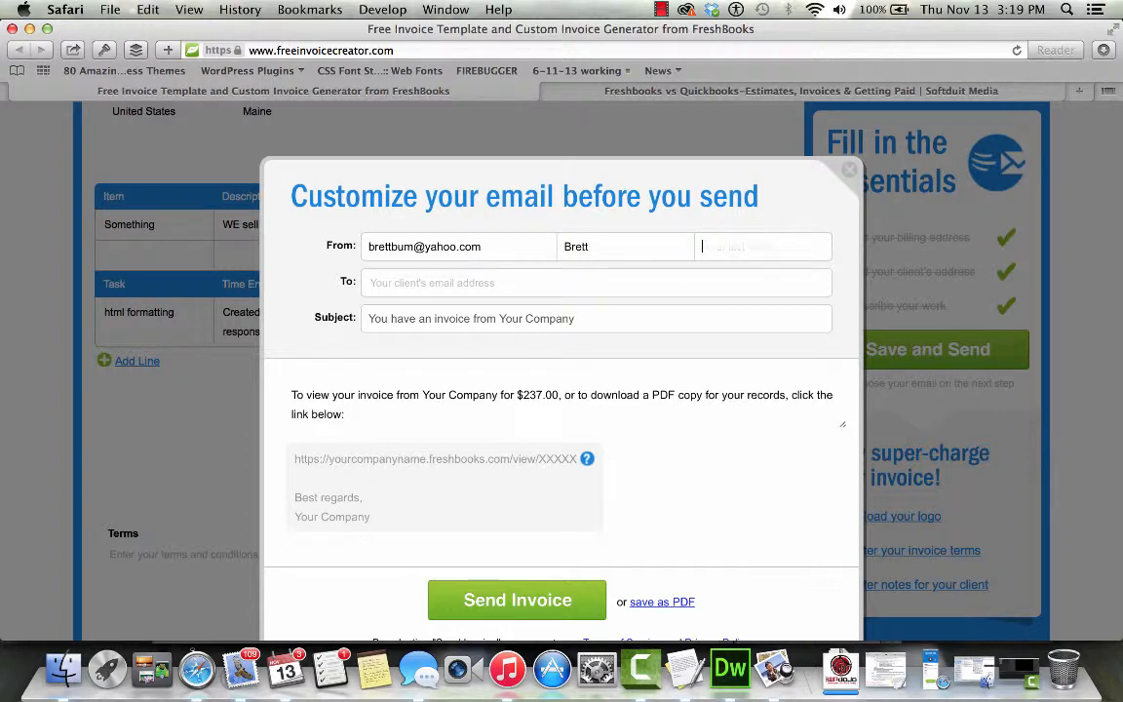
{"action": "key", "text": "Tab"}
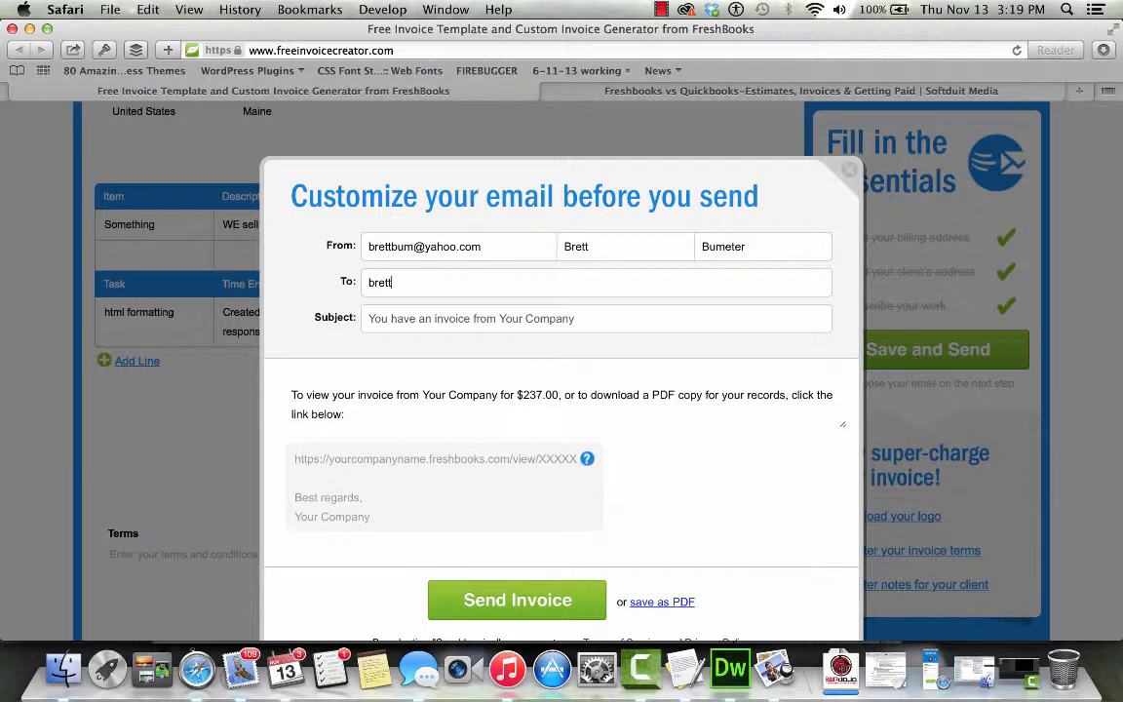
{"action": "key", "text": "Tab"}
{"action": "scroll", "coordinate": [539, 543], "scroll_direction": "down", "scroll_amount": 3}
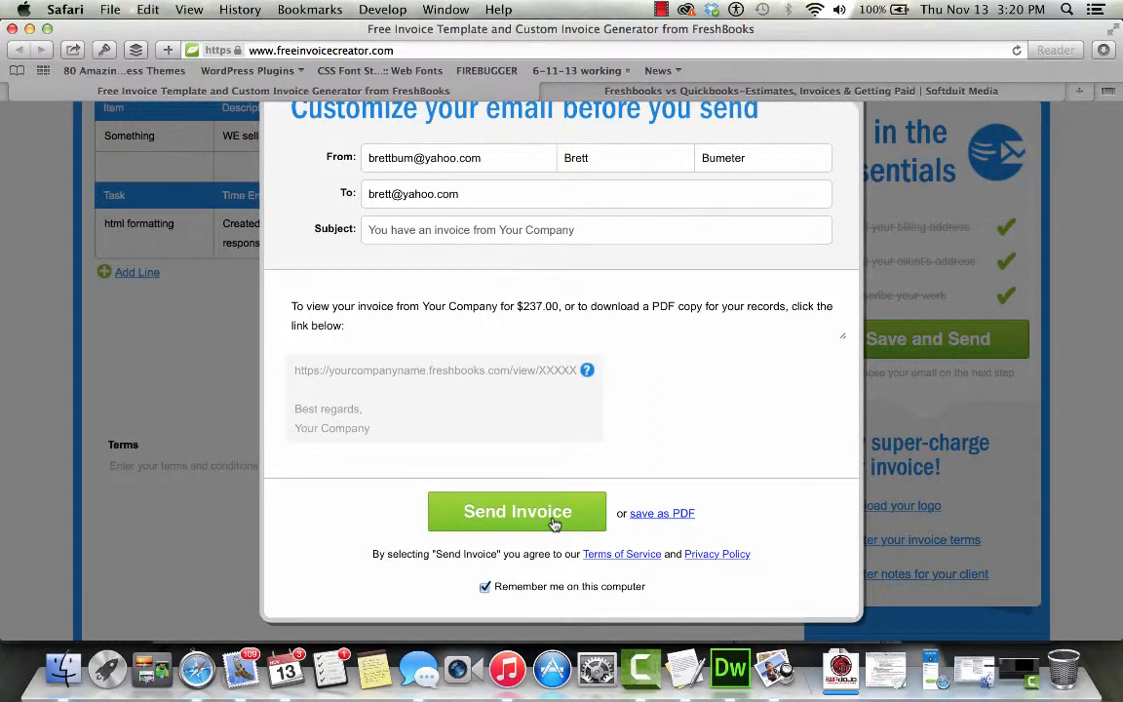
- Send the invoice, dismiss the password suggestion, and go back to the comparison article
{"action": "left_click", "coordinate": [554, 523]}
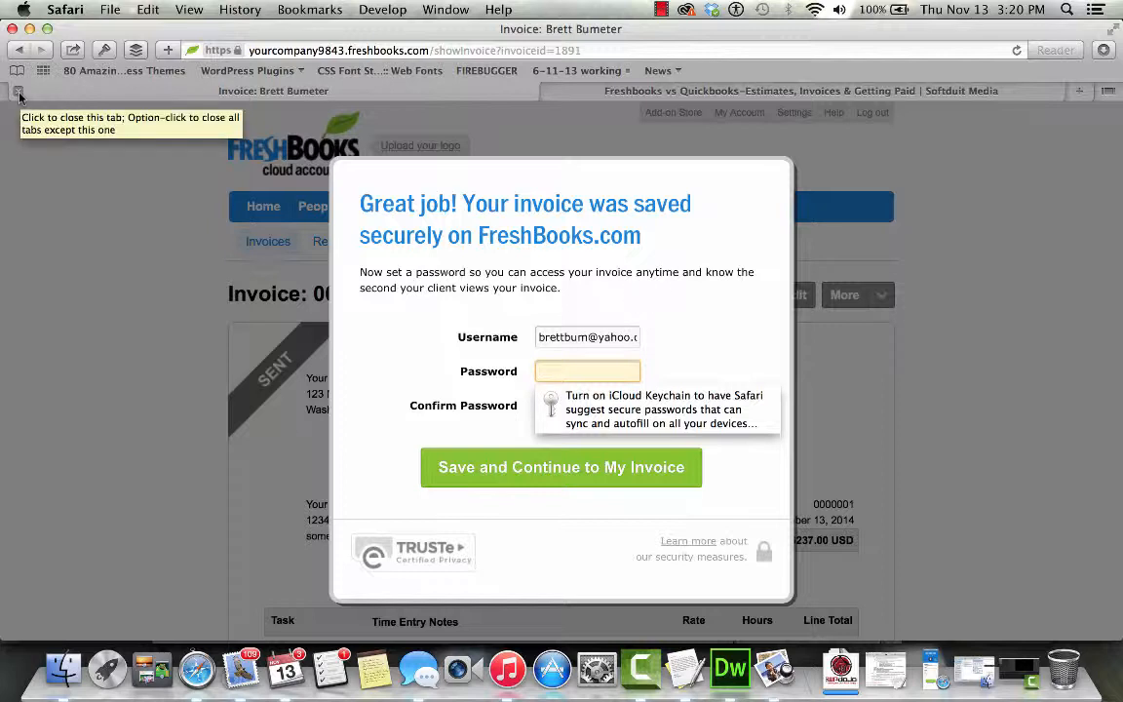
{"action": "left_click", "coordinate": [59, 235]}
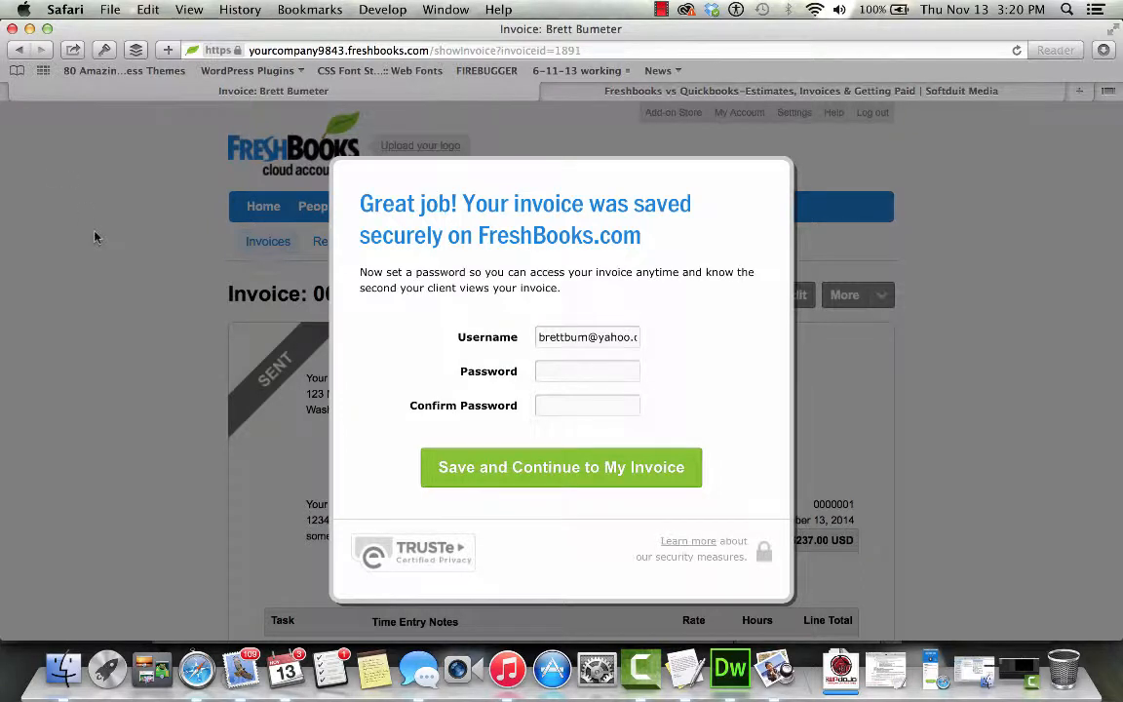
{"action": "left_click", "coordinate": [624, 91]}
- Return to the saved invoice to view its Sent ($237.00) and Created history entries
{"action": "scroll", "coordinate": [594, 423], "scroll_direction": "down", "scroll_amount": 5}
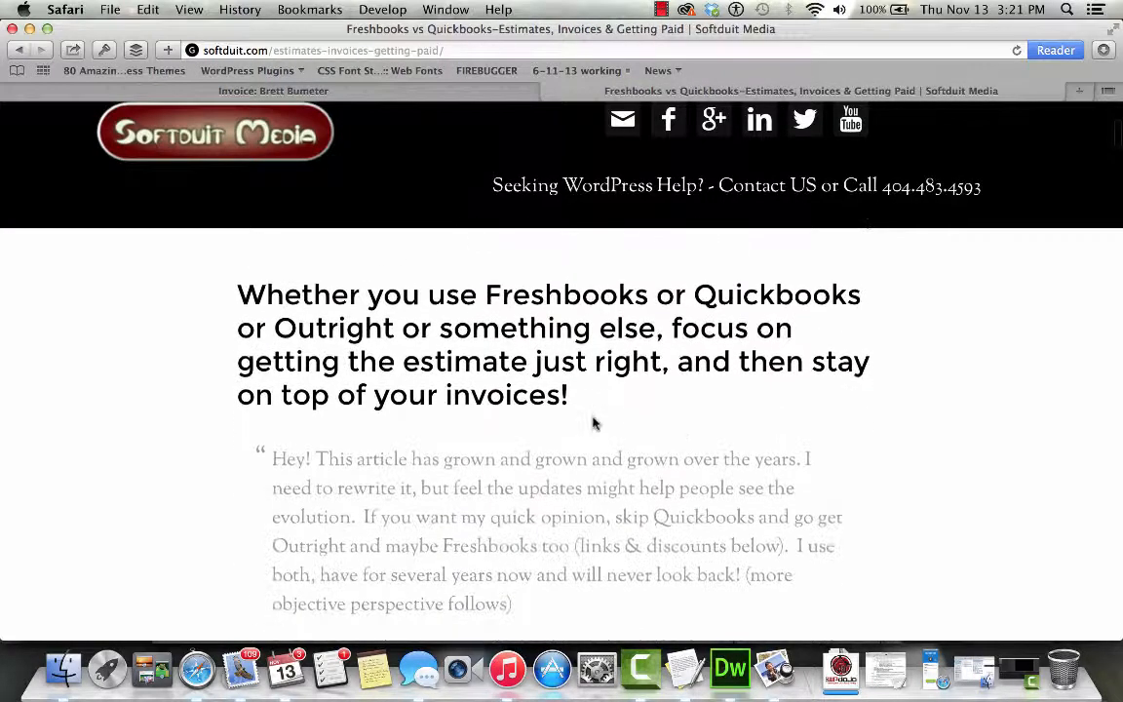
{"action": "left_click", "coordinate": [323, 90]}
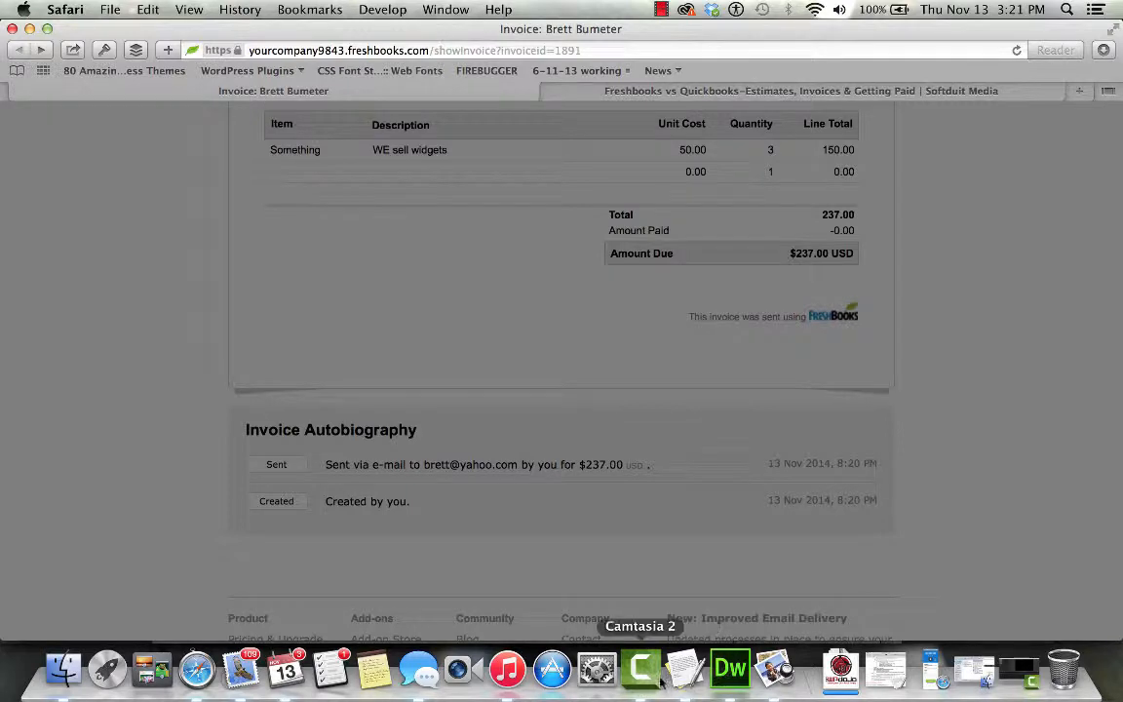
{"action": "left_click", "coordinate": [662, 12]}
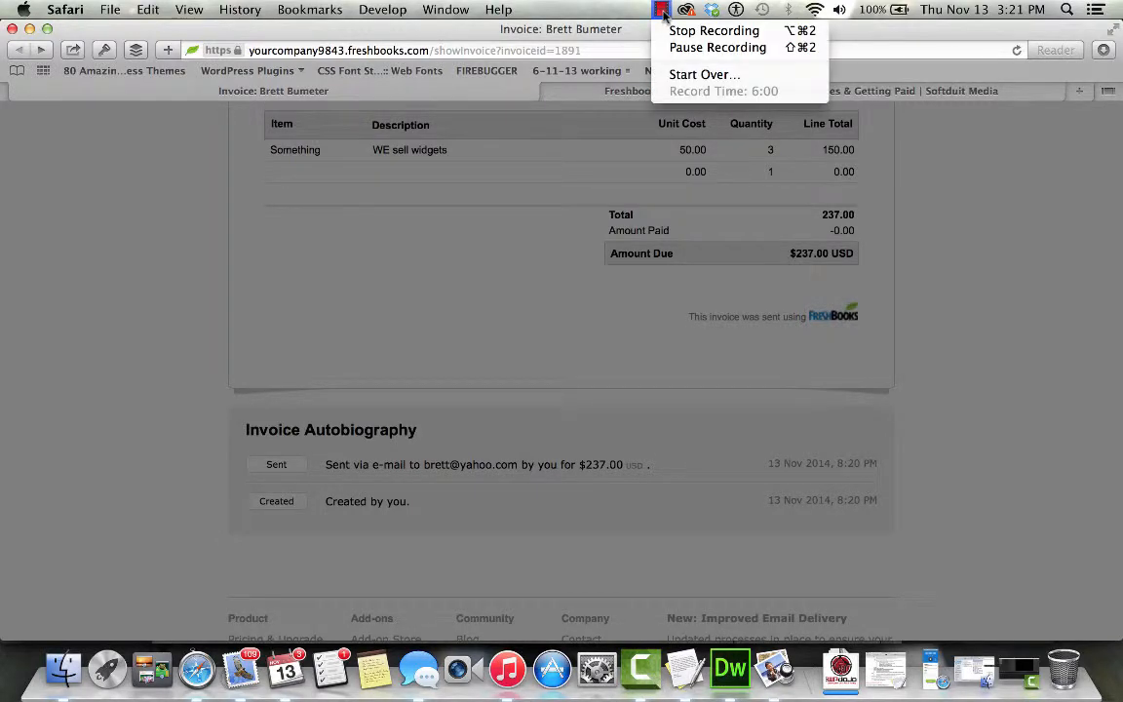